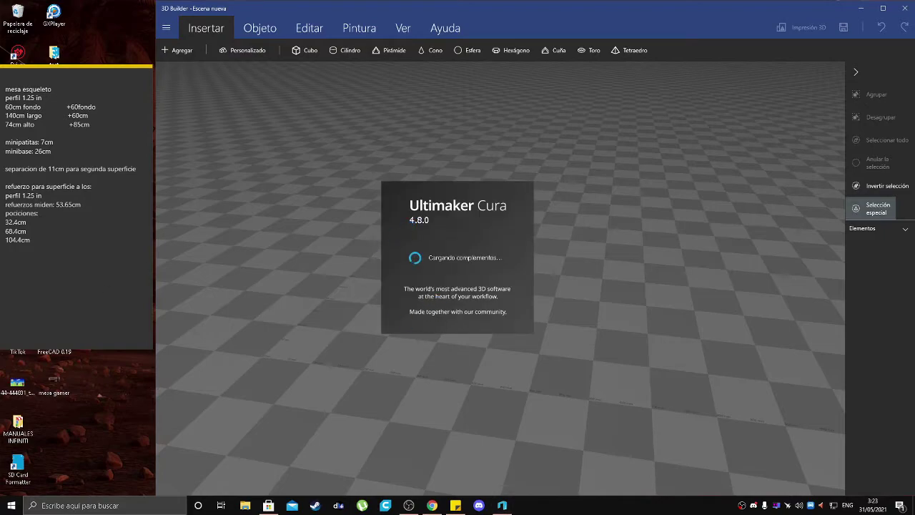
# End the loading Cura process from Task Manager's detailed process list, and close Task Manager
pyautogui.rightClick(566, 512)
pyautogui.click(643, 465)
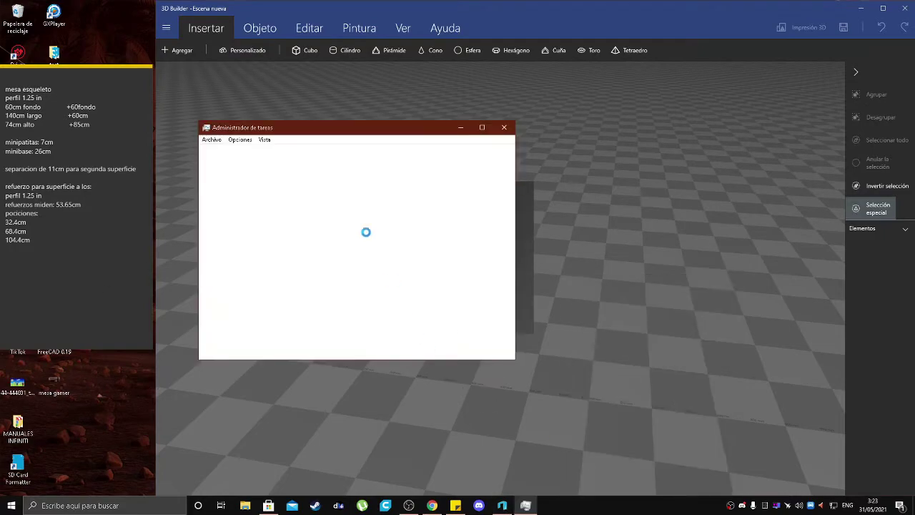
pyautogui.click(391, 152)
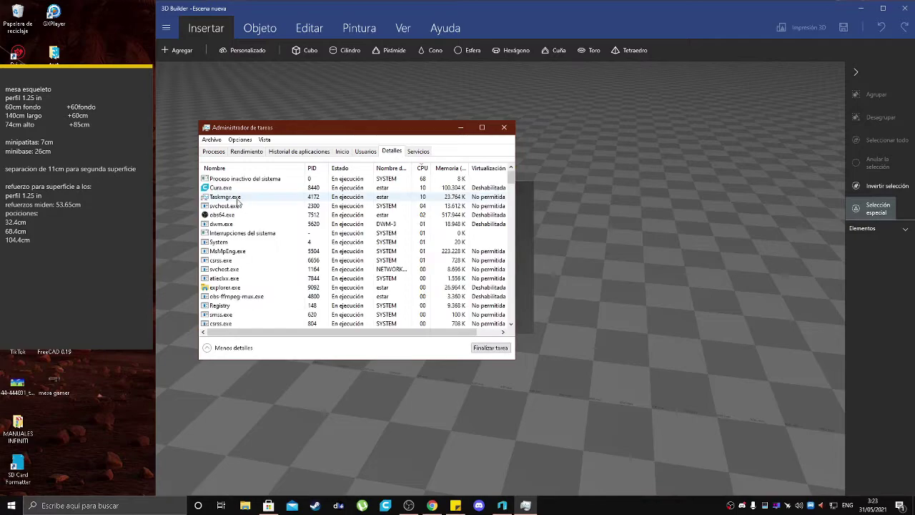
pyautogui.click(503, 128)
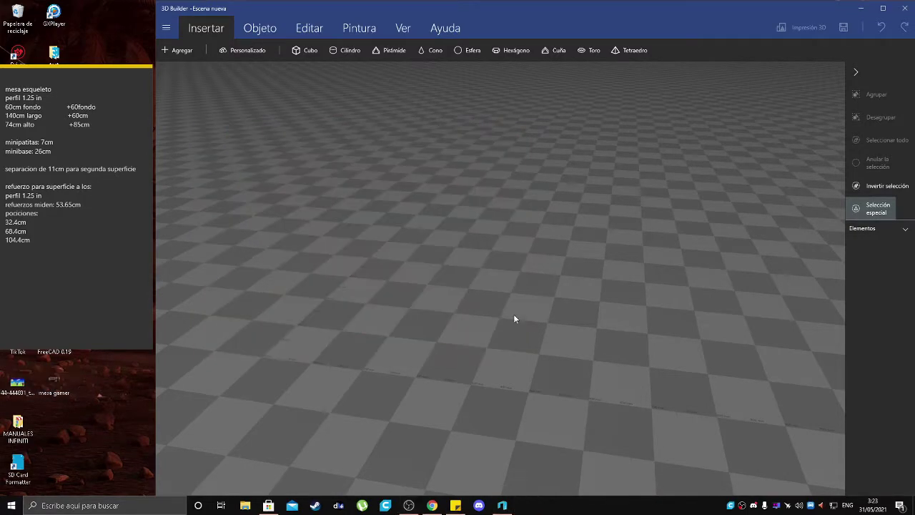
# Open the recent model mesa gamer_210530_214504 in 3D Builder
pyautogui.click(165, 29)
pyautogui.click(187, 72)
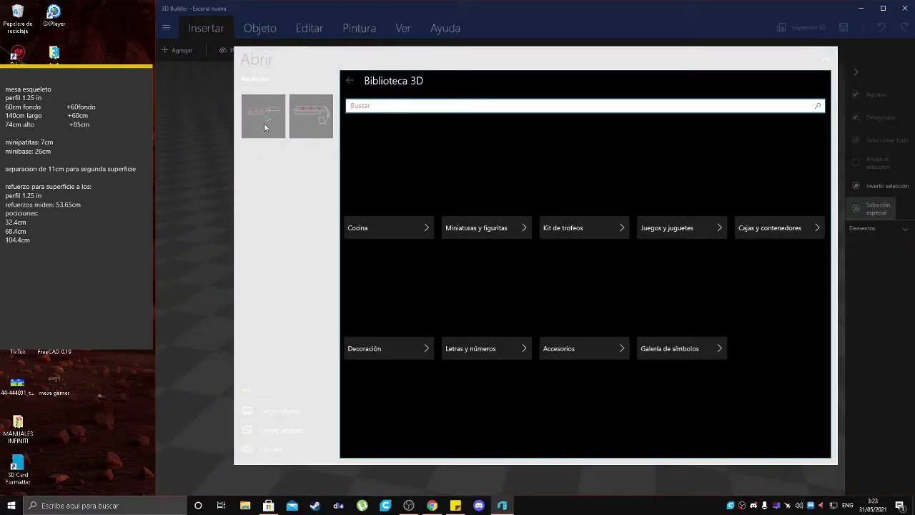
pyautogui.click(300, 124)
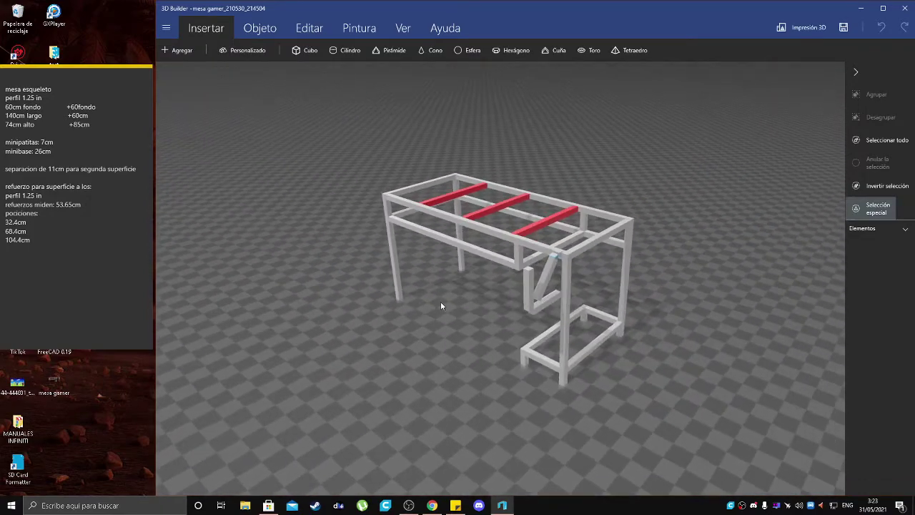
# Examine the table frame's legs, top supports and lower shelf frame from several angles
pyautogui.moveTo(430, 314); pyautogui.dragTo(383, 327, button='right')
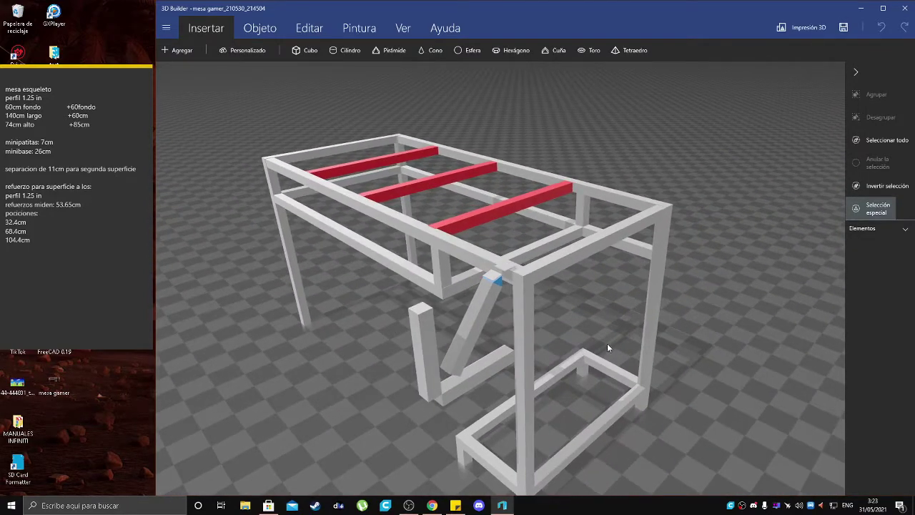
pyautogui.moveTo(607, 344); pyautogui.dragTo(582, 340)
pyautogui.moveTo(346, 255); pyautogui.dragTo(381, 309)
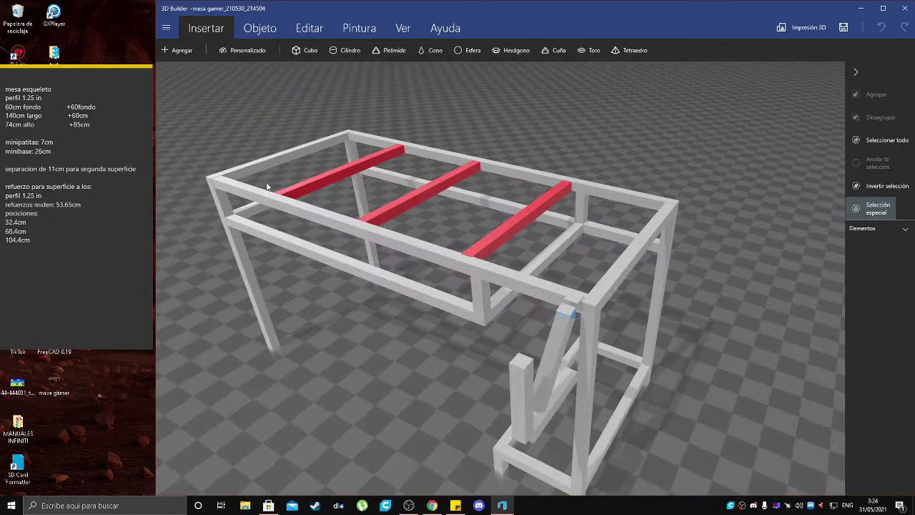
pyautogui.moveTo(268, 186)
pyautogui.mouseDown()
pyautogui.moveTo(348, 316)
pyautogui.moveTo(268, 168)
pyautogui.mouseUp()
pyautogui.moveTo(385, 384); pyautogui.dragTo(366, 301)
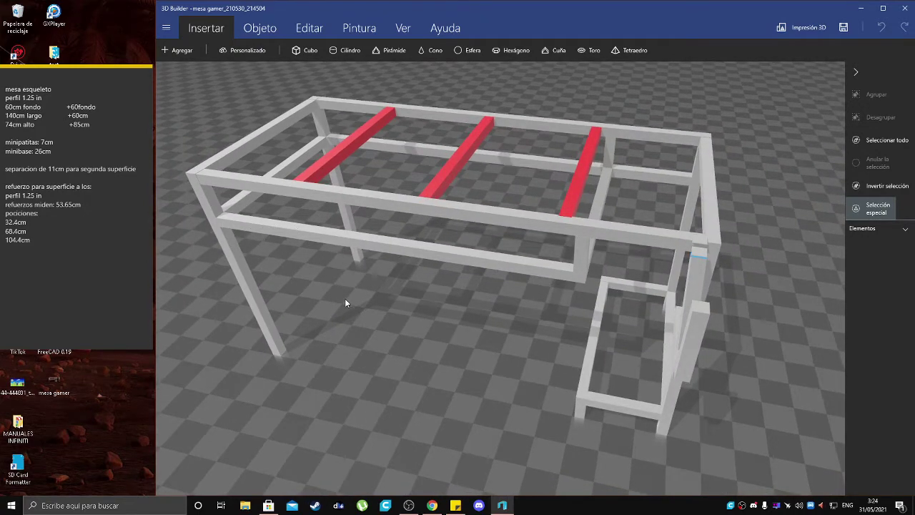
pyautogui.moveTo(345, 300); pyautogui.dragTo(348, 238)
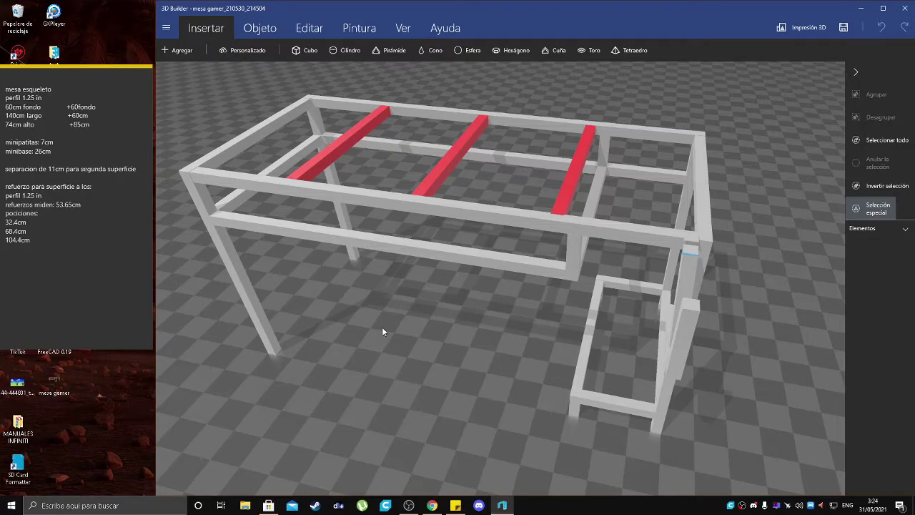
pyautogui.moveTo(382, 331); pyautogui.dragTo(443, 324)
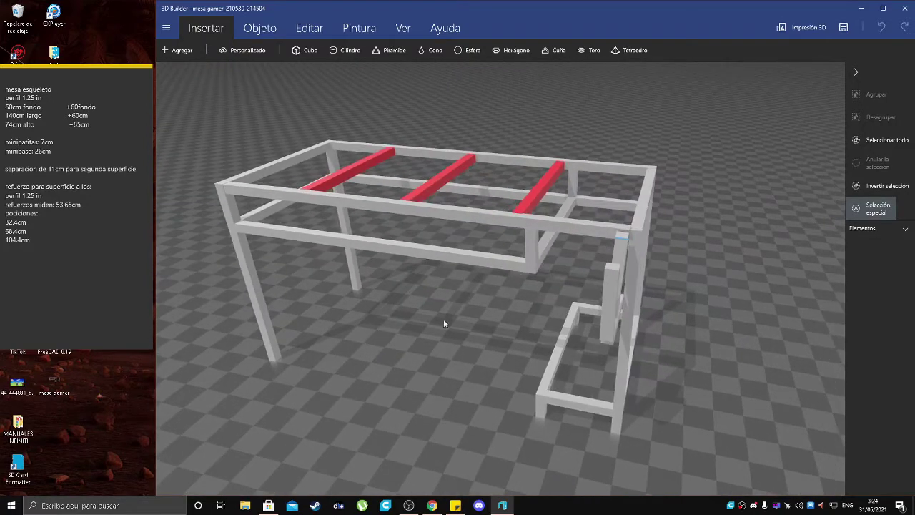
pyautogui.moveTo(367, 307); pyautogui.dragTo(404, 346)
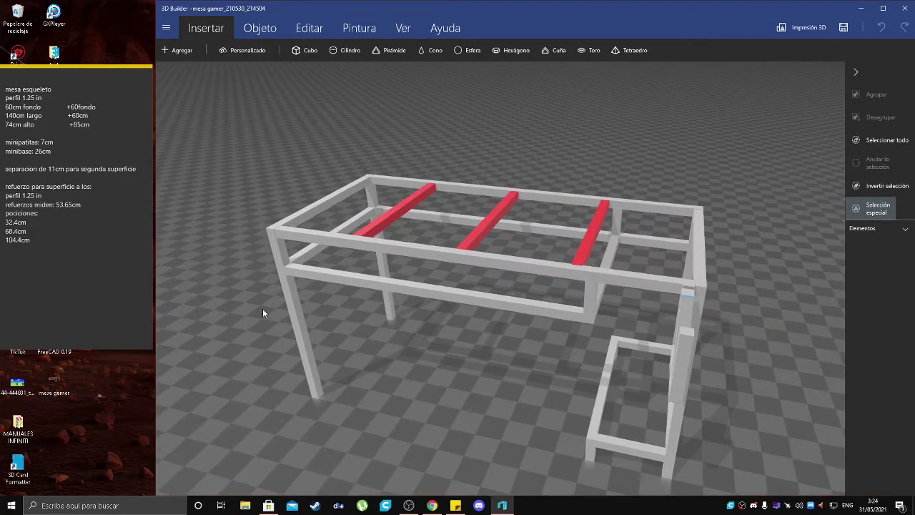
# Search the Microsoft Store for "3d builder", and close the store to return to the model
pyautogui.click(269, 506)
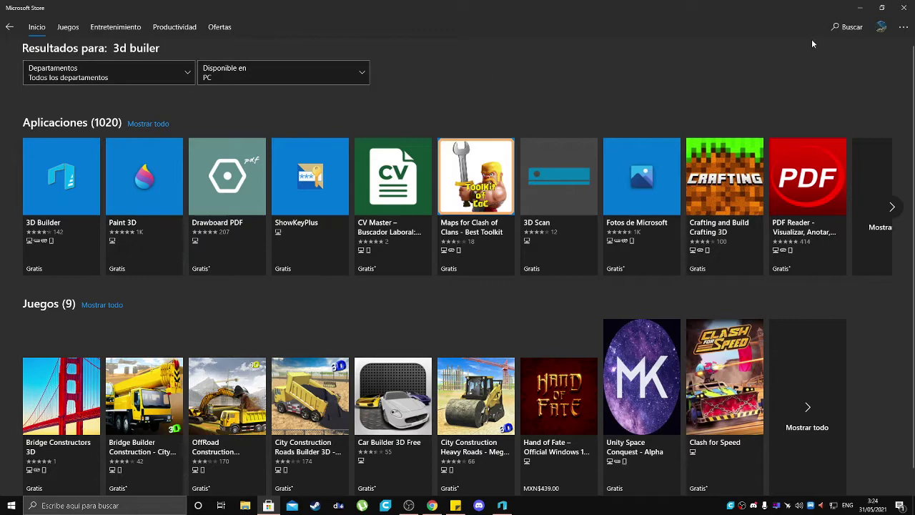
pyautogui.click(844, 30)
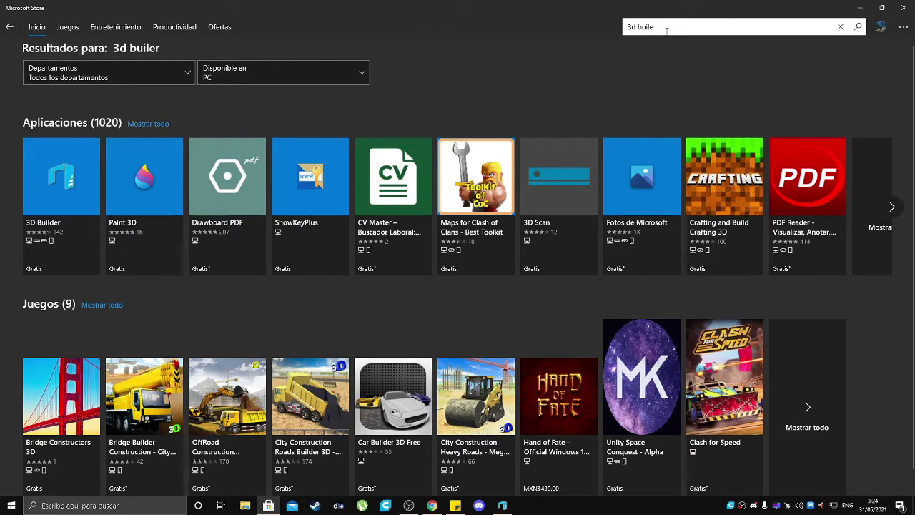
pyautogui.press('Return')
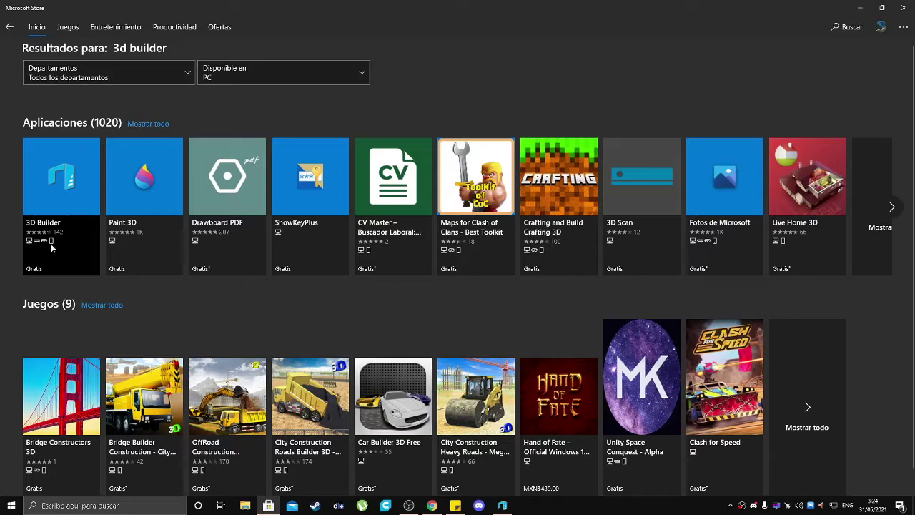
pyautogui.click(905, 6)
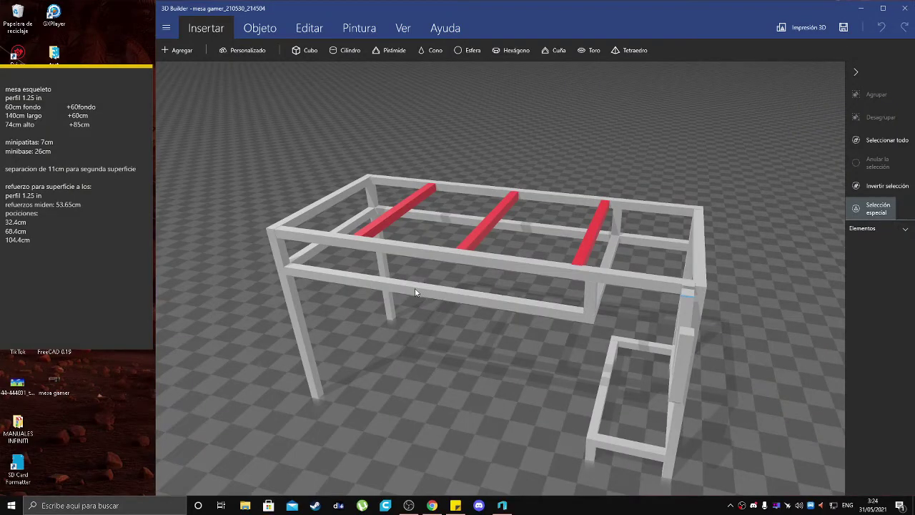
# Examine the table frame from the front and up close, including the red reinforcement bars and the side bracket
pyautogui.moveTo(415, 291); pyautogui.dragTo(516, 213, button='right')
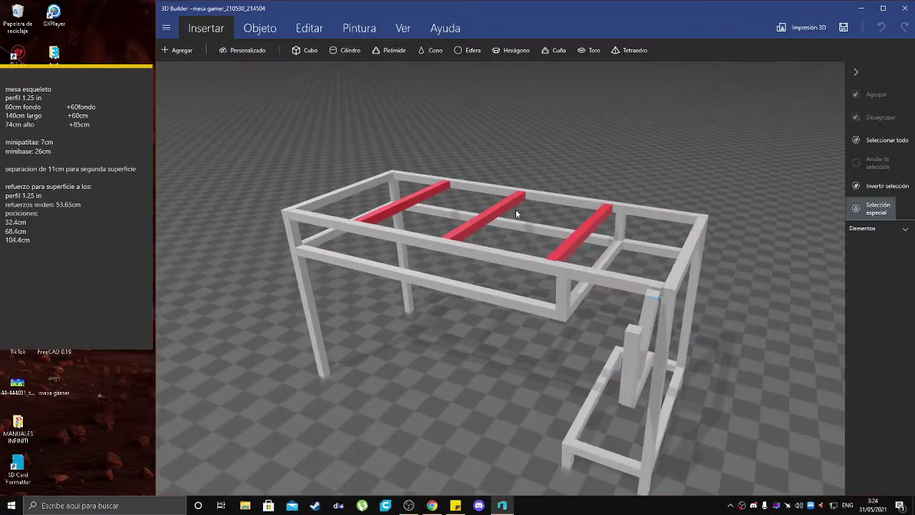
pyautogui.moveTo(471, 339); pyautogui.dragTo(564, 352, button='right')
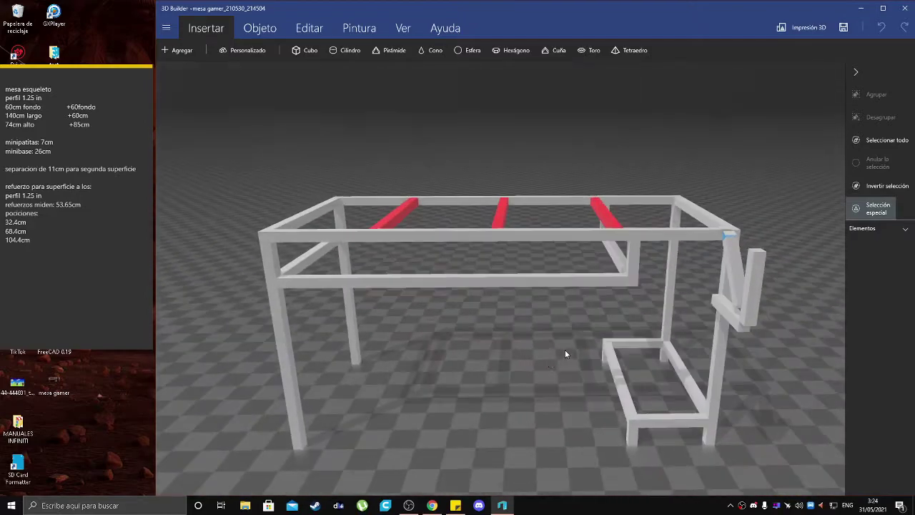
pyautogui.moveTo(463, 367); pyautogui.dragTo(522, 337, button='right')
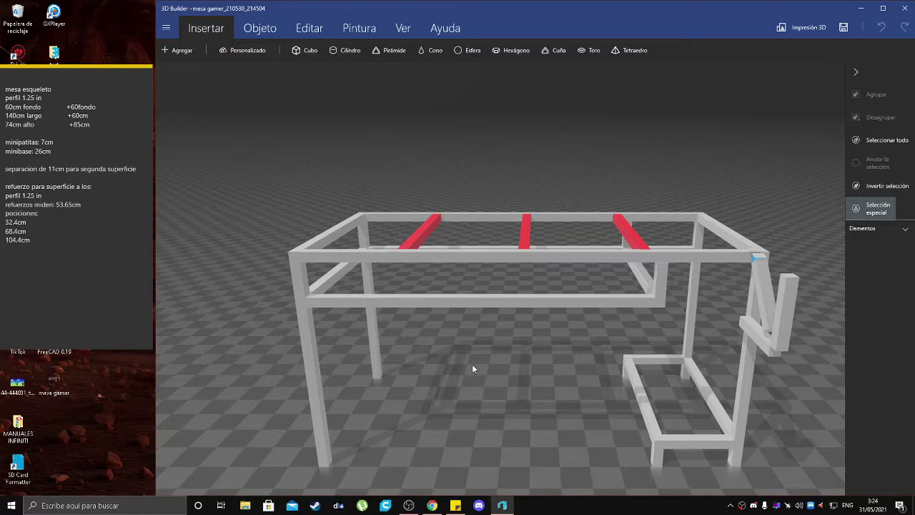
pyautogui.scroll(4, 473, 368)
pyautogui.scroll(-5, 472, 368)
pyautogui.scroll(5, 473, 368)
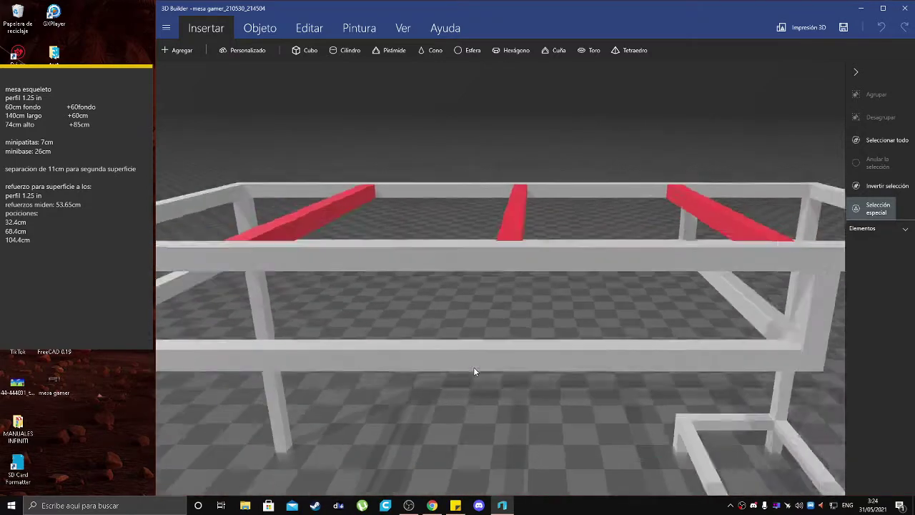
pyautogui.scroll(-6, 476, 367)
pyautogui.moveTo(484, 367); pyautogui.dragTo(571, 352, button='right')
# Start a new empty scene in place of the table model
pyautogui.click(167, 27)
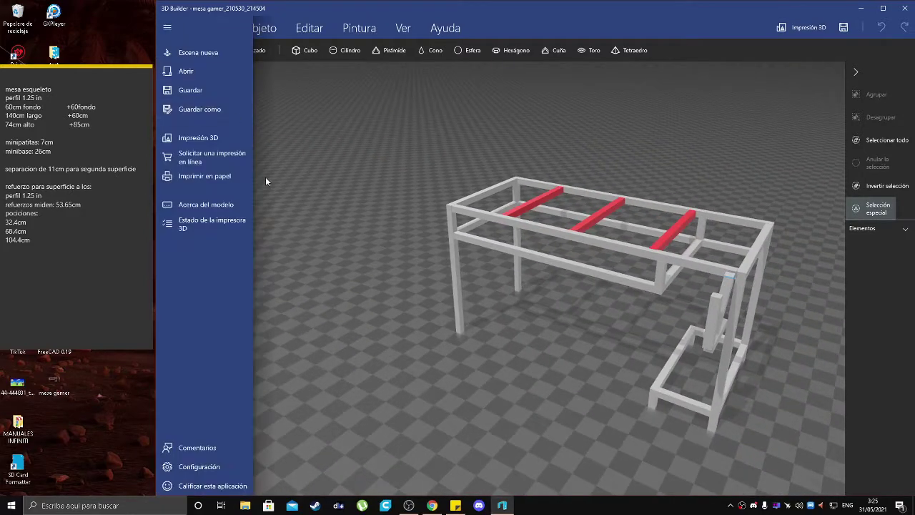
pyautogui.click(197, 53)
pyautogui.click(345, 61)
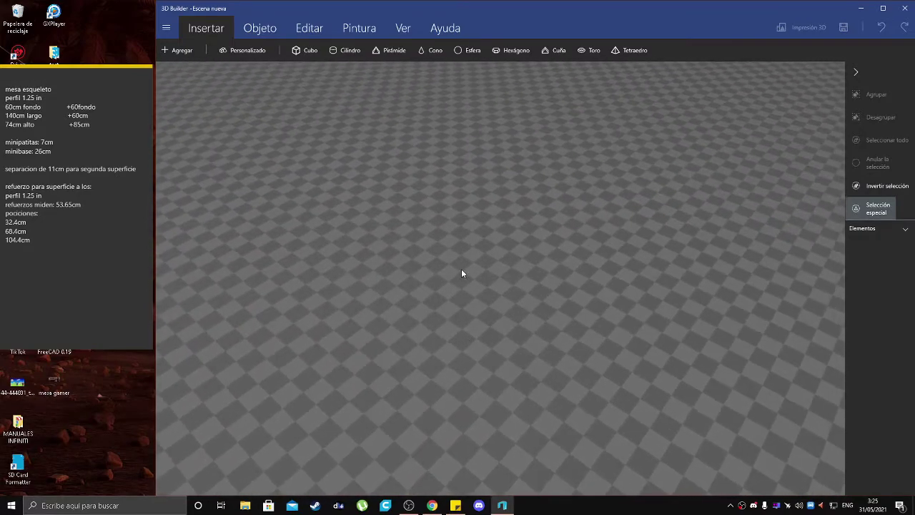
# Examine the empty scene's grid and its millimetre scale along the axes at different distances and angles
pyautogui.scroll(2, 459, 268)
pyautogui.scroll(-5, 458, 271)
pyautogui.scroll(2, 556, 319)
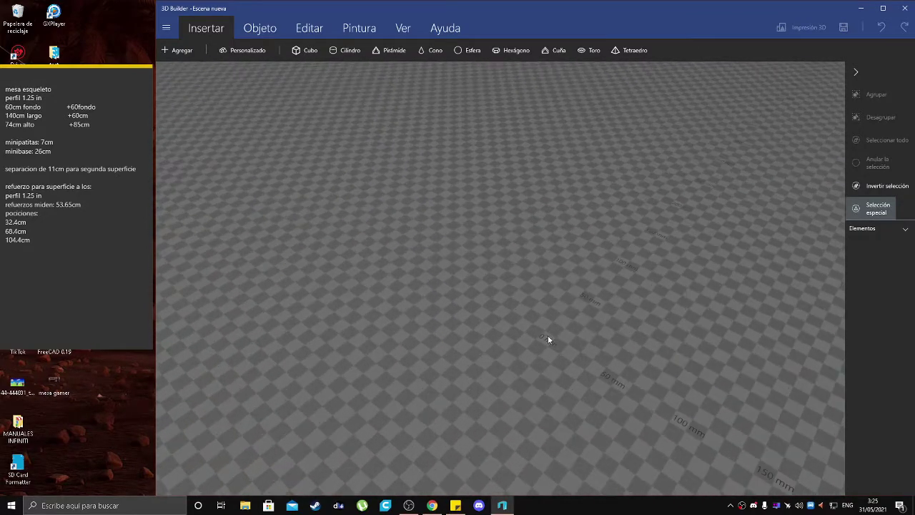
pyautogui.moveTo(459, 295); pyautogui.dragTo(543, 295, button='right')
pyautogui.moveTo(704, 333); pyautogui.dragTo(339, 321, button='right')
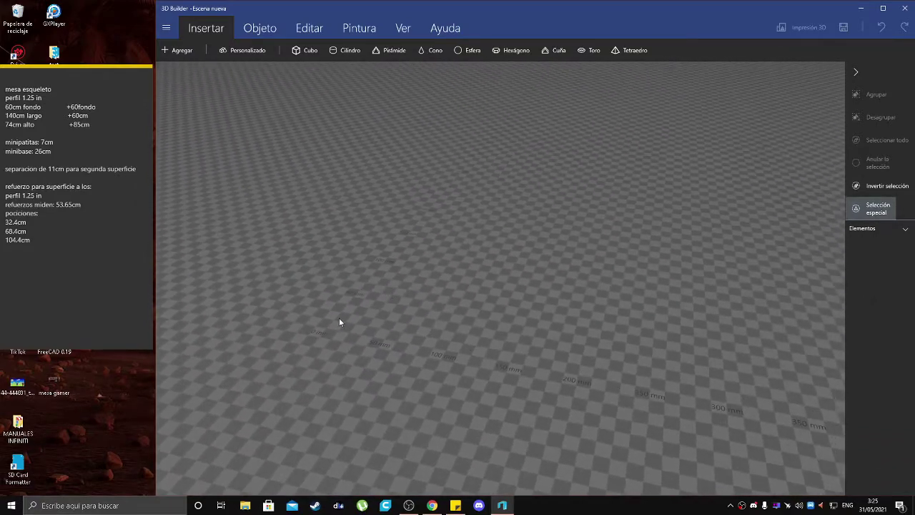
pyautogui.moveTo(572, 225); pyautogui.dragTo(520, 204, button='right')
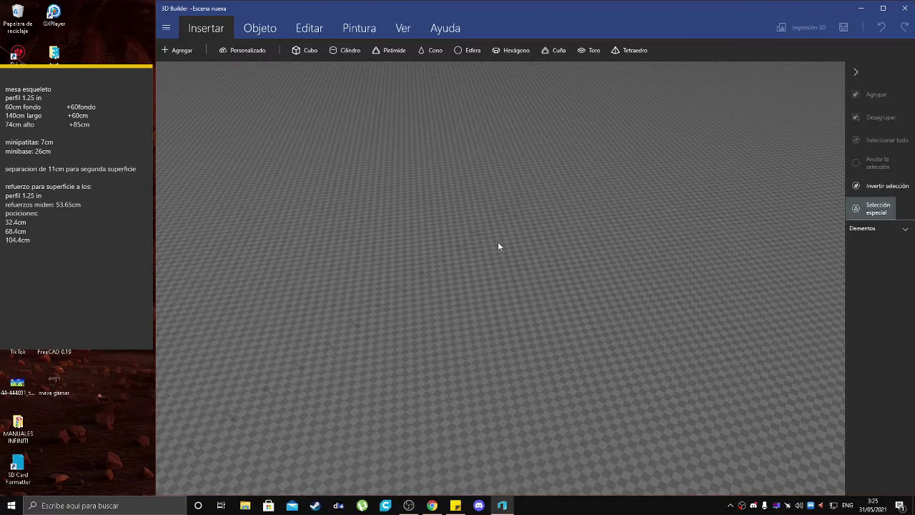
pyautogui.scroll(3, 331, 357)
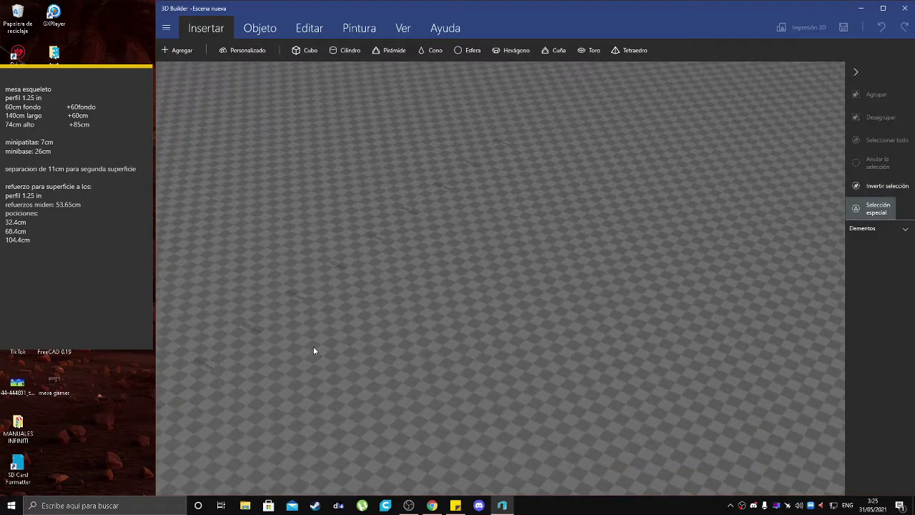
pyautogui.moveTo(406, 279); pyautogui.dragTo(480, 325, button='right')
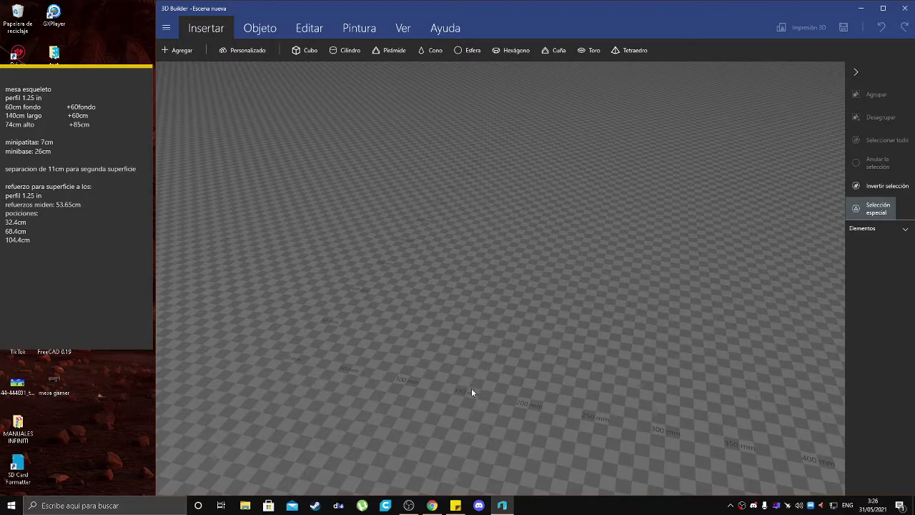
pyautogui.moveTo(407, 387); pyautogui.dragTo(391, 322, button='right')
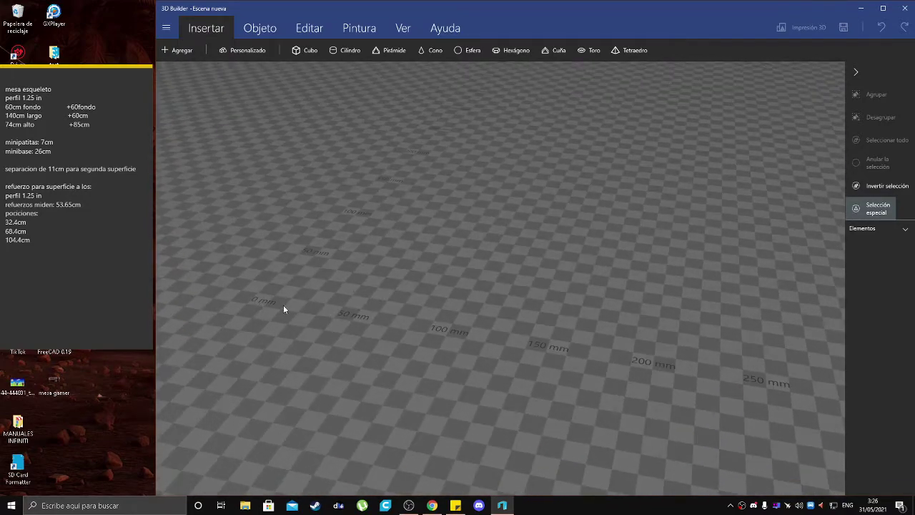
pyautogui.scroll(-8, 391, 329)
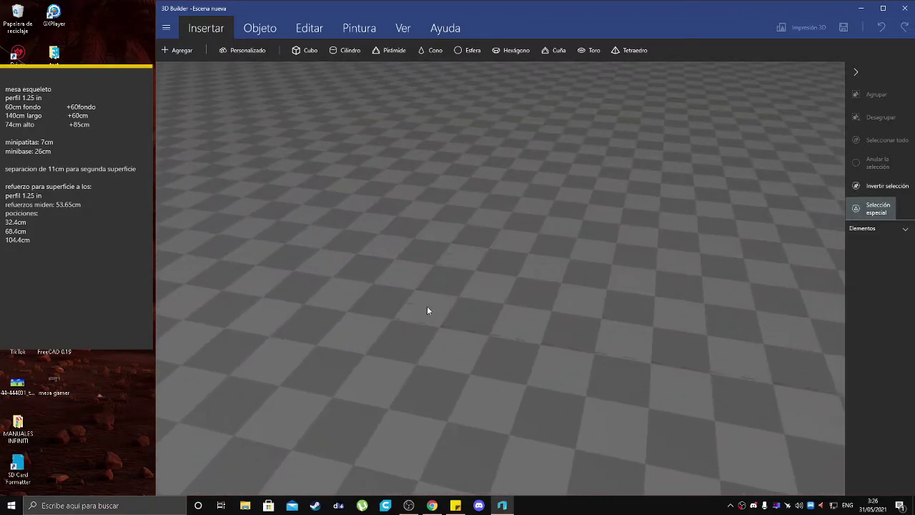
pyautogui.moveTo(427, 310); pyautogui.dragTo(400, 323, button='right')
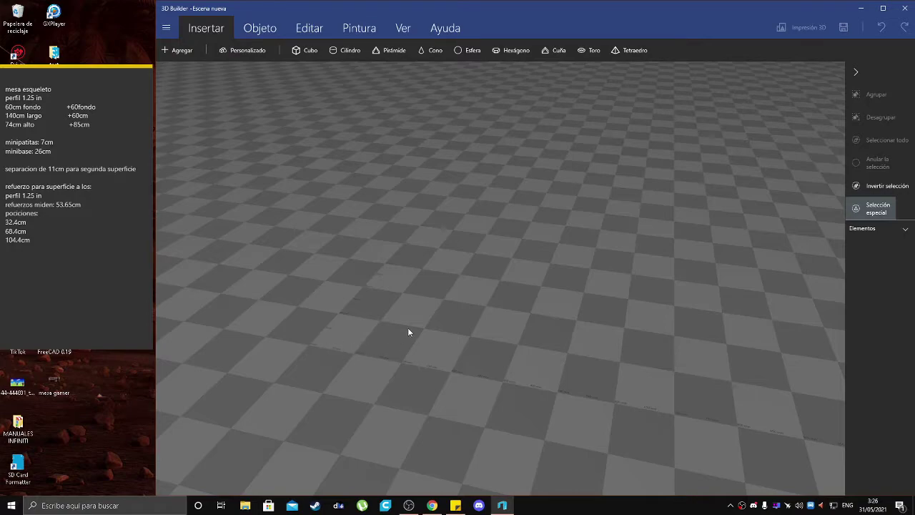
pyautogui.moveTo(426, 346); pyautogui.dragTo(541, 414, button='right')
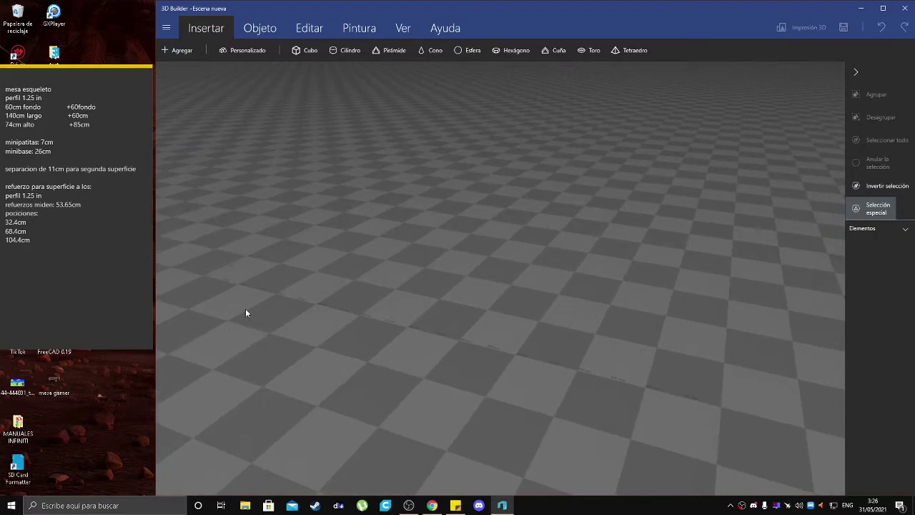
pyautogui.moveTo(401, 342); pyautogui.dragTo(641, 351, button='right')
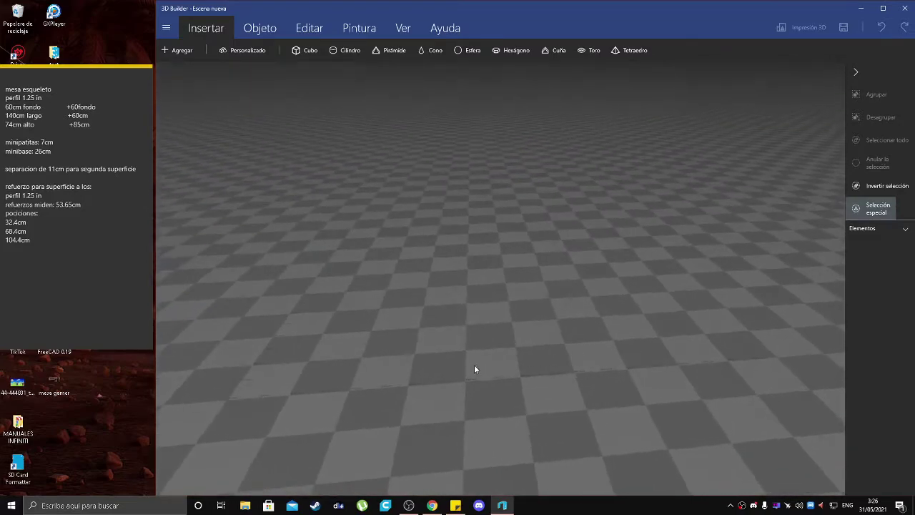
pyautogui.moveTo(436, 346); pyautogui.dragTo(341, 338, button='right')
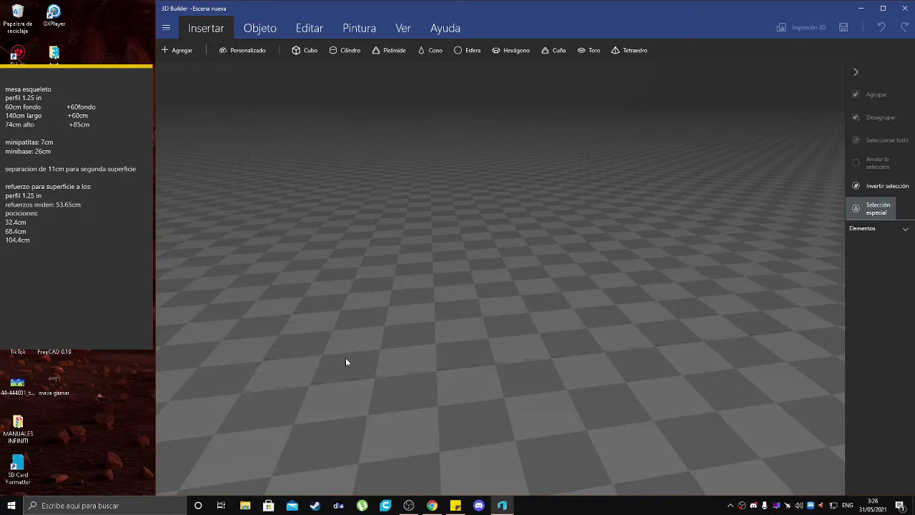
pyautogui.moveTo(291, 321); pyautogui.dragTo(353, 350, button='right')
# Insert a cube into the empty scene
pyautogui.click(204, 25)
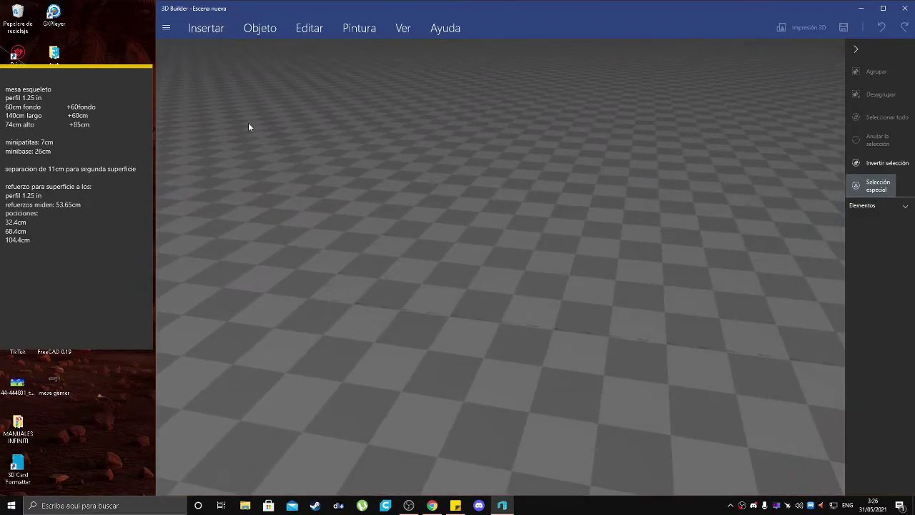
pyautogui.click(211, 30)
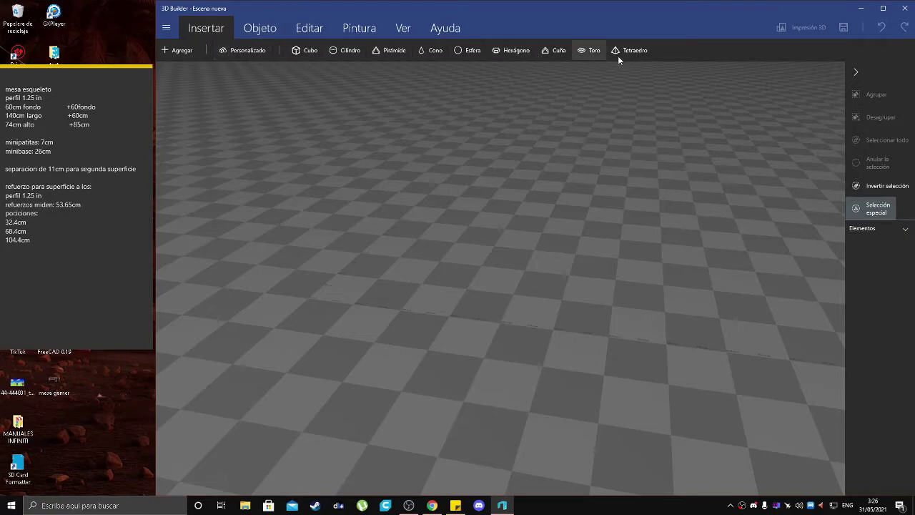
pyautogui.click(307, 50)
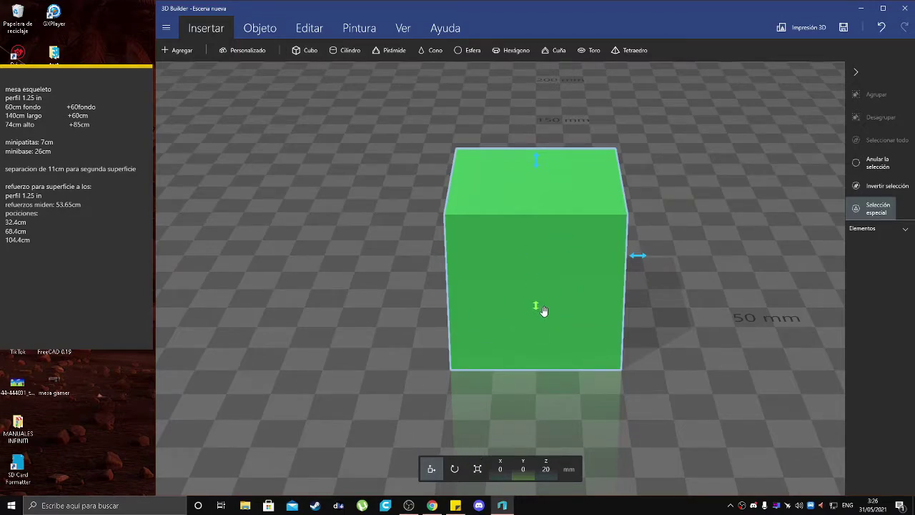
# Move the cube to about X 5.81, Y 5.98 and Z 36.69 mm, and show its rotation handles
pyautogui.moveTo(626, 257); pyautogui.dragTo(660, 255)
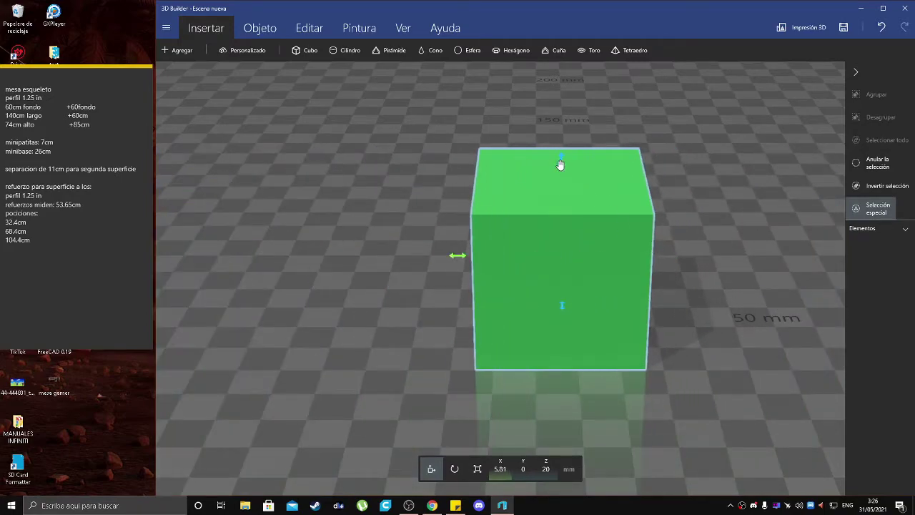
pyautogui.moveTo(561, 165); pyautogui.dragTo(586, 187)
pyautogui.moveTo(564, 237)
pyautogui.mouseDown()
pyautogui.moveTo(551, 362)
pyautogui.moveTo(579, 217)
pyautogui.moveTo(567, 228)
pyautogui.mouseUp()
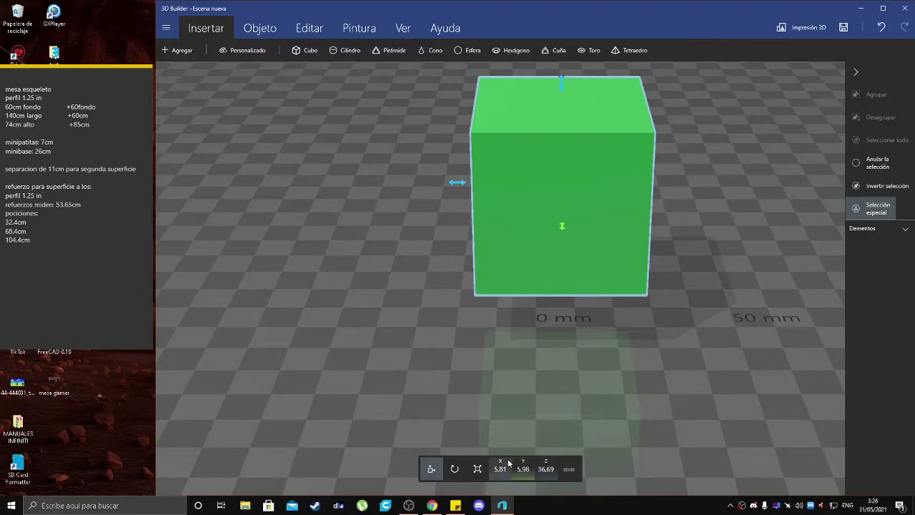
pyautogui.moveTo(533, 404); pyautogui.dragTo(511, 332)
pyautogui.click(455, 470)
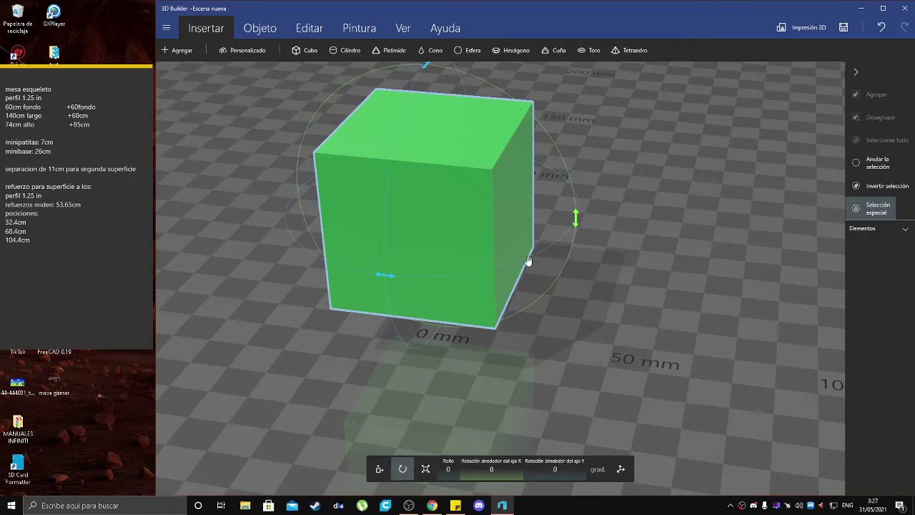
pyautogui.moveTo(576, 217)
pyautogui.mouseDown()
pyautogui.moveTo(553, 282)
pyautogui.moveTo(341, 312)
pyautogui.moveTo(379, 130)
pyautogui.moveTo(543, 200)
pyautogui.moveTo(422, 139)
pyautogui.moveTo(435, 310)
pyautogui.moveTo(579, 244)
pyautogui.moveTo(575, 215)
pyautogui.mouseUp()
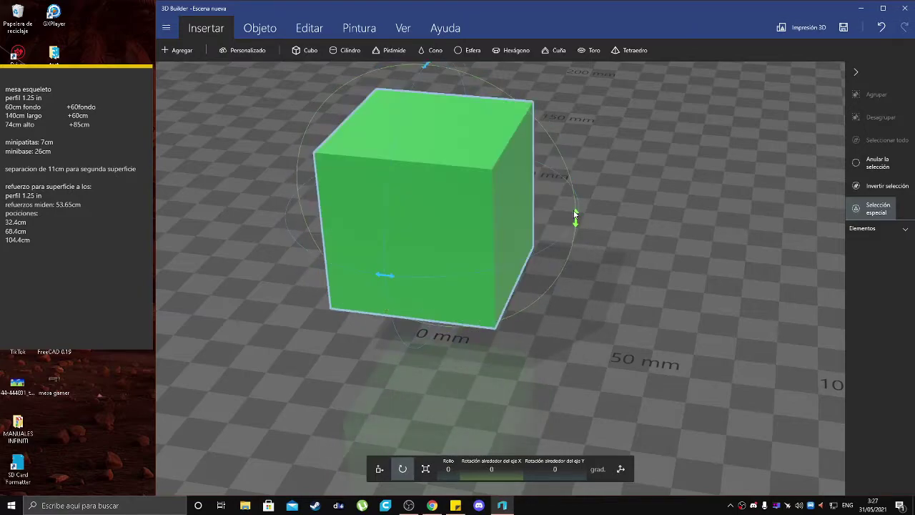
# Open the cube's scale settings and set its Z size to 80 mm
pyautogui.click(425, 469)
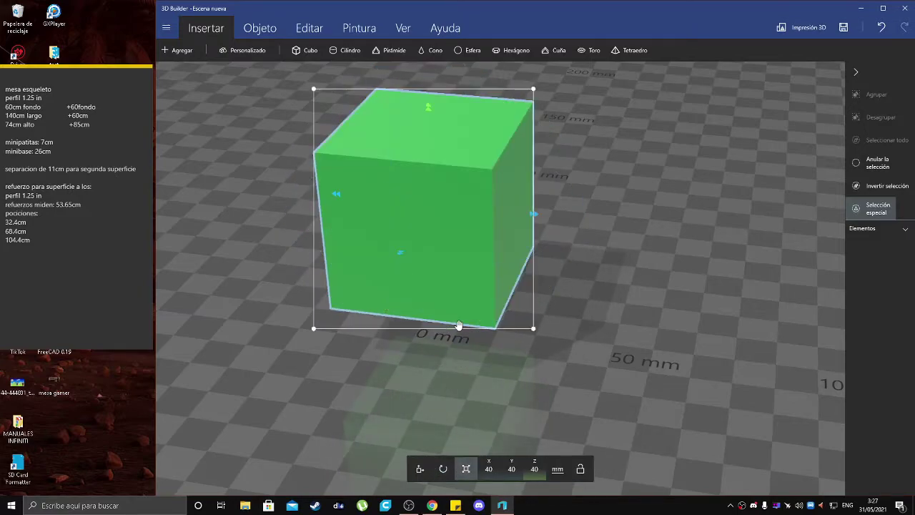
pyautogui.click(489, 469)
pyautogui.click(529, 473)
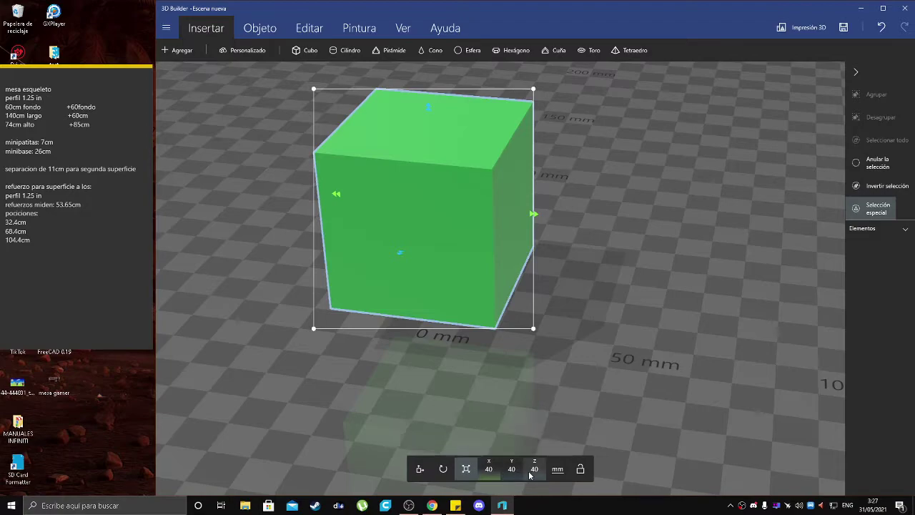
pyautogui.click(488, 472)
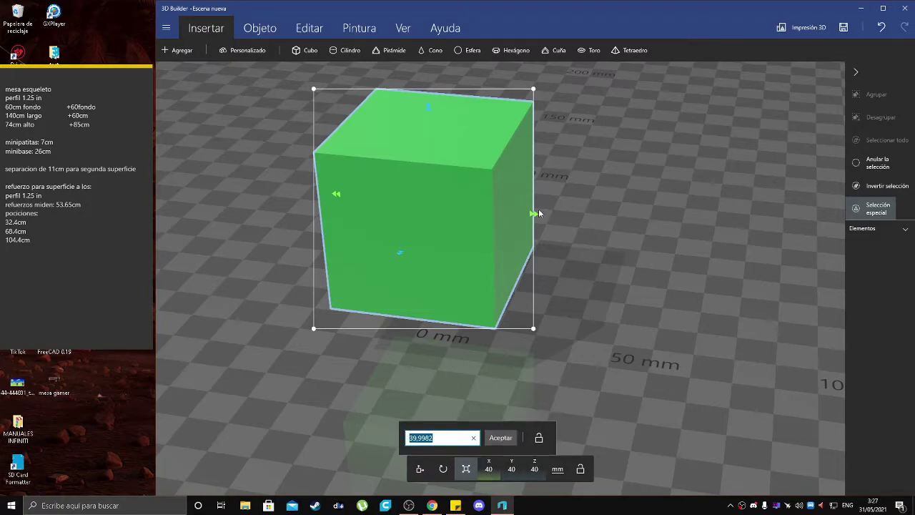
pyautogui.click(512, 467)
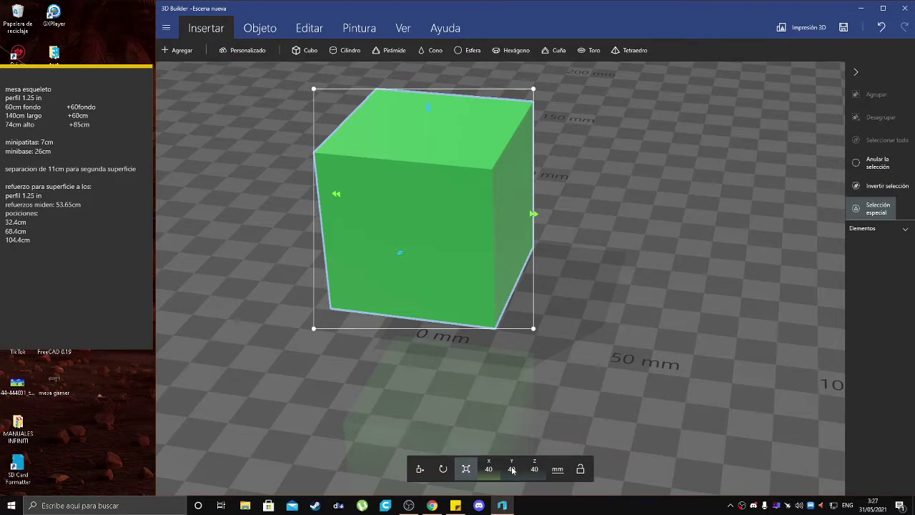
pyautogui.click(512, 468)
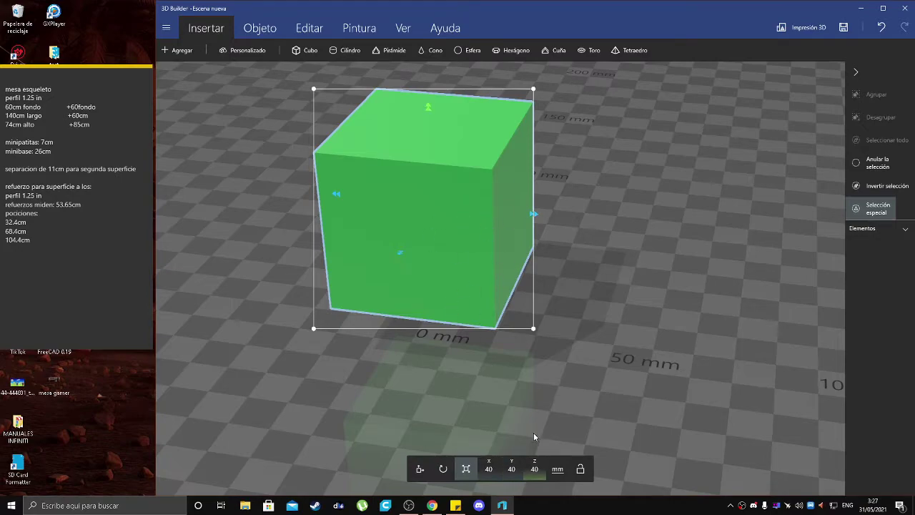
pyautogui.click(533, 468)
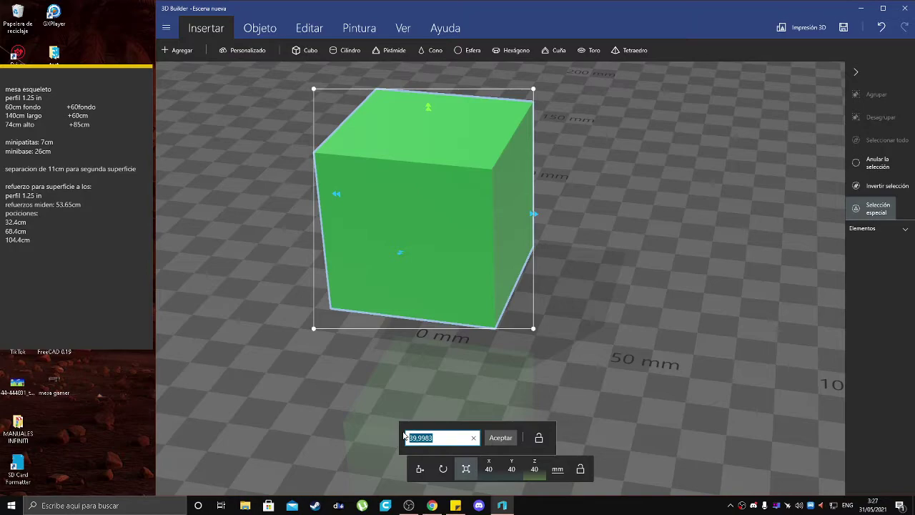
pyautogui.write('80')
pyautogui.press('Return')
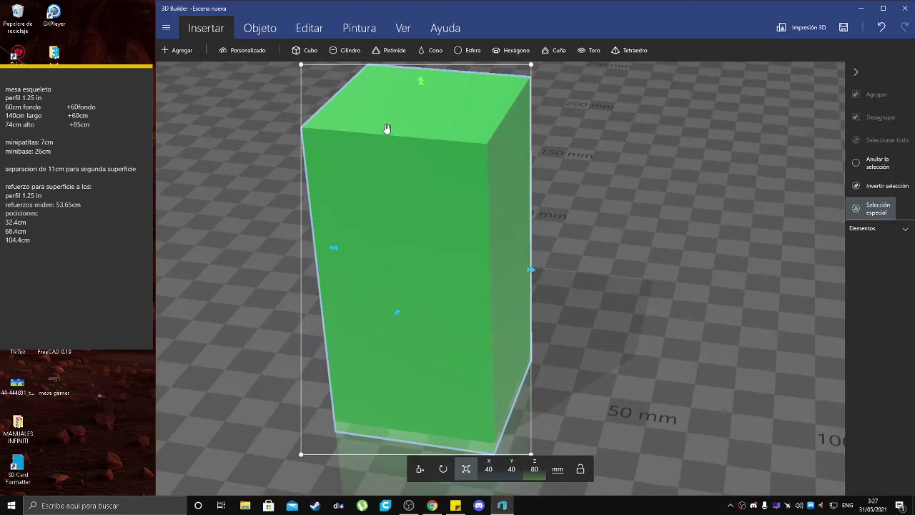
# Replace the cube with a cylinder and go through its rotation, position and scale settings
pyautogui.press('Delete')
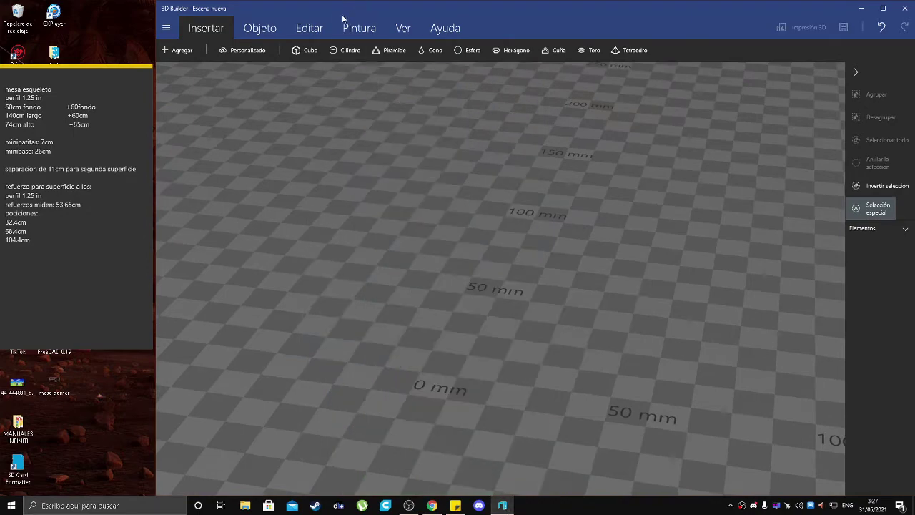
pyautogui.click(335, 51)
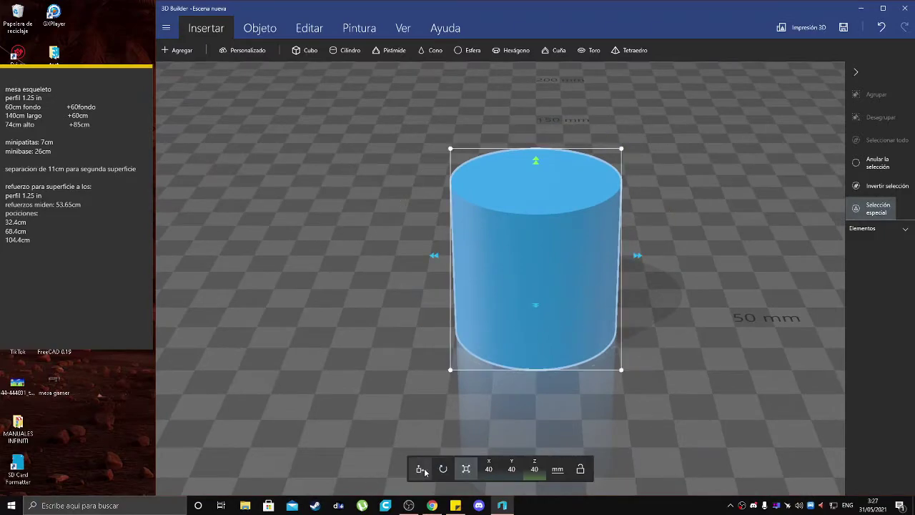
pyautogui.click(443, 468)
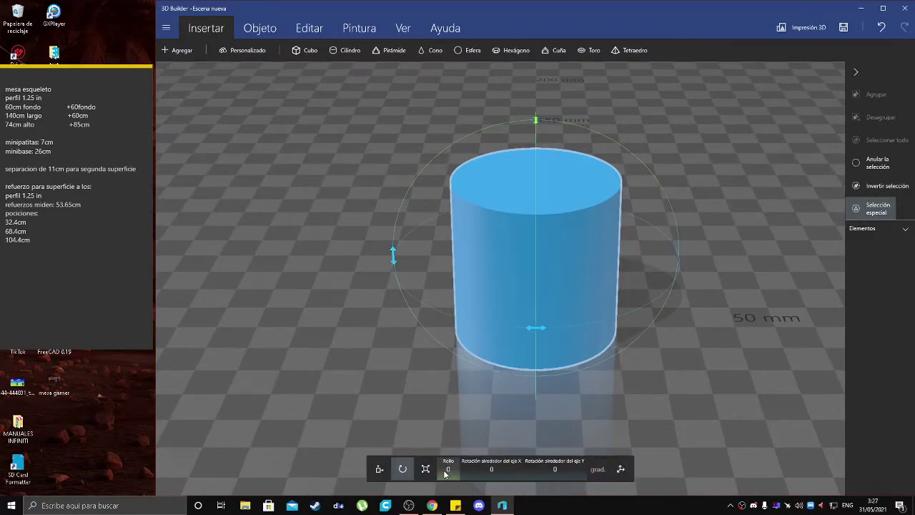
pyautogui.click(428, 472)
pyautogui.click(443, 472)
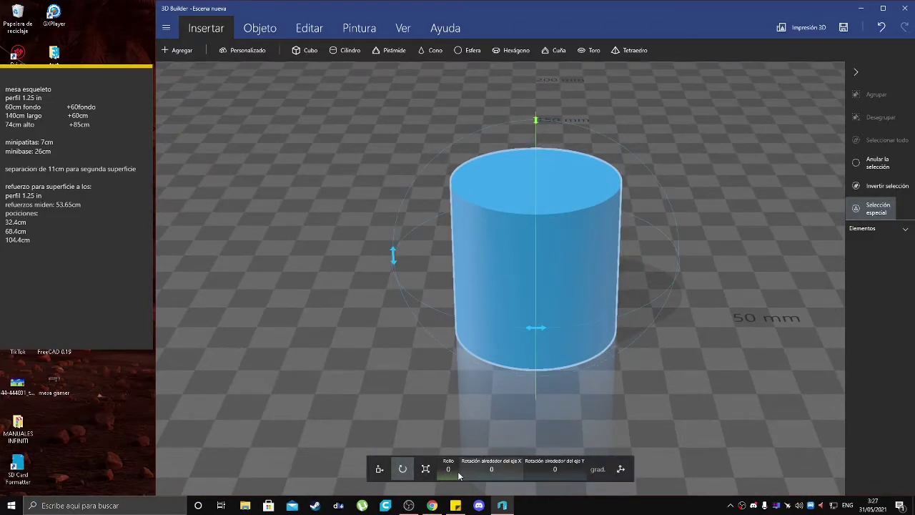
pyautogui.click(379, 468)
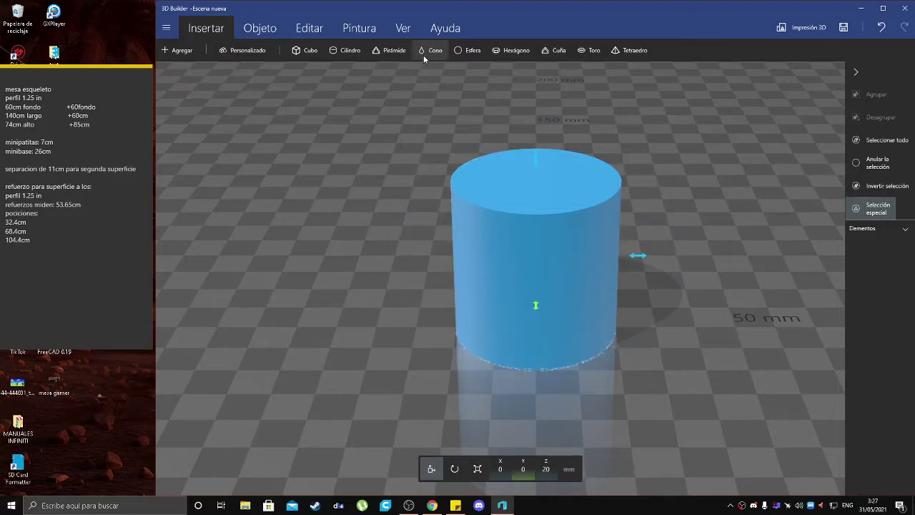
pyautogui.click(475, 478)
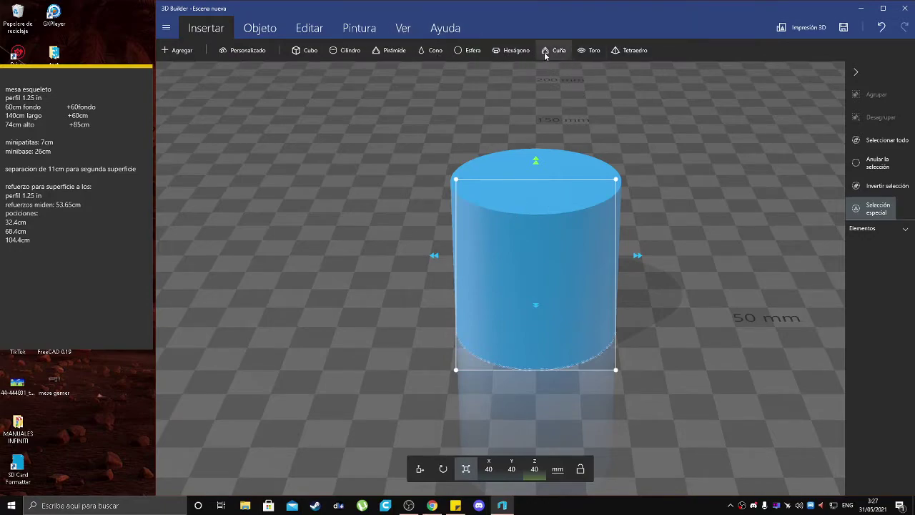
# Delete the cylinder and look over the 3D library's categories without adding any object
pyautogui.press('Delete')
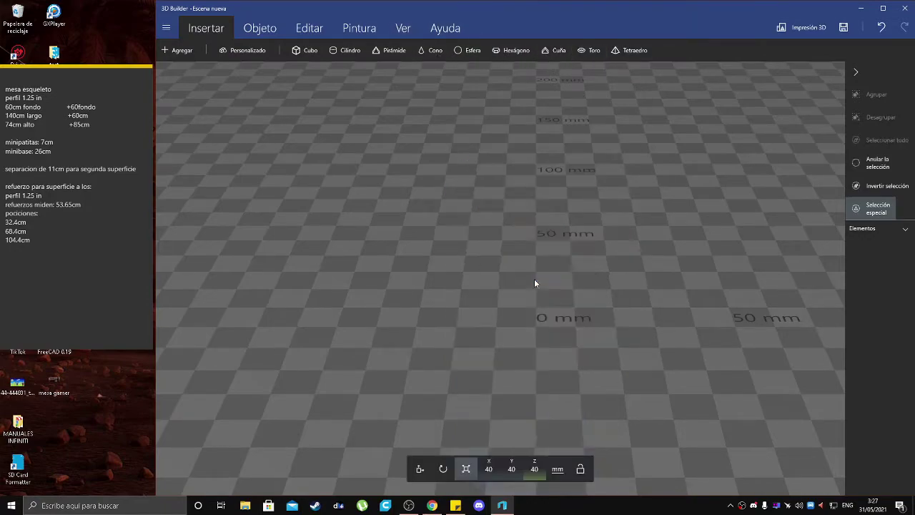
pyautogui.click(184, 50)
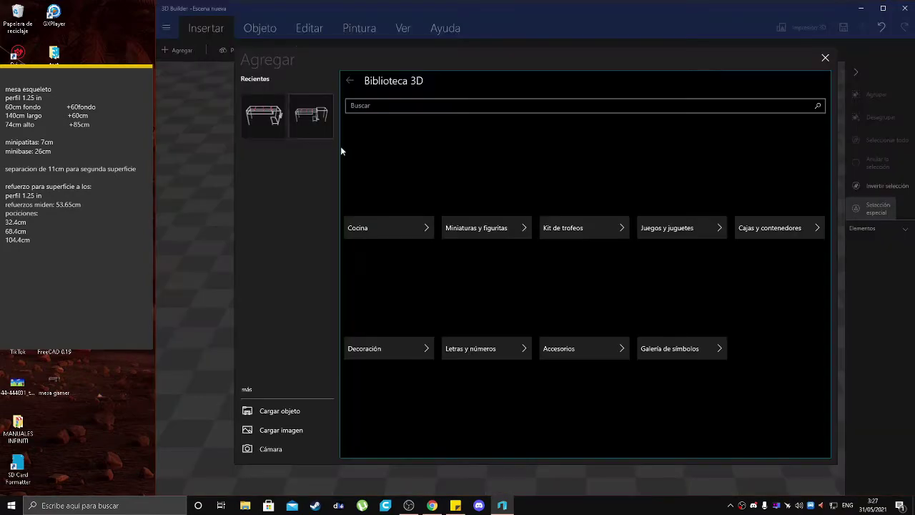
pyautogui.click(825, 59)
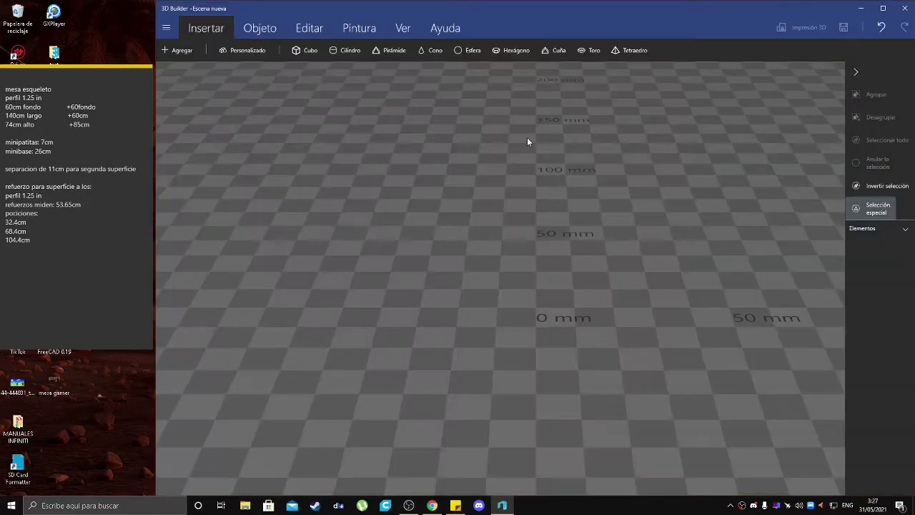
# Start a custom shape using the cube form and examine its wireframe mesh from several angles
pyautogui.click(242, 50)
pyautogui.moveTo(699, 229); pyautogui.dragTo(636, 254, button='right')
pyautogui.moveTo(636, 254); pyautogui.dragTo(496, 256)
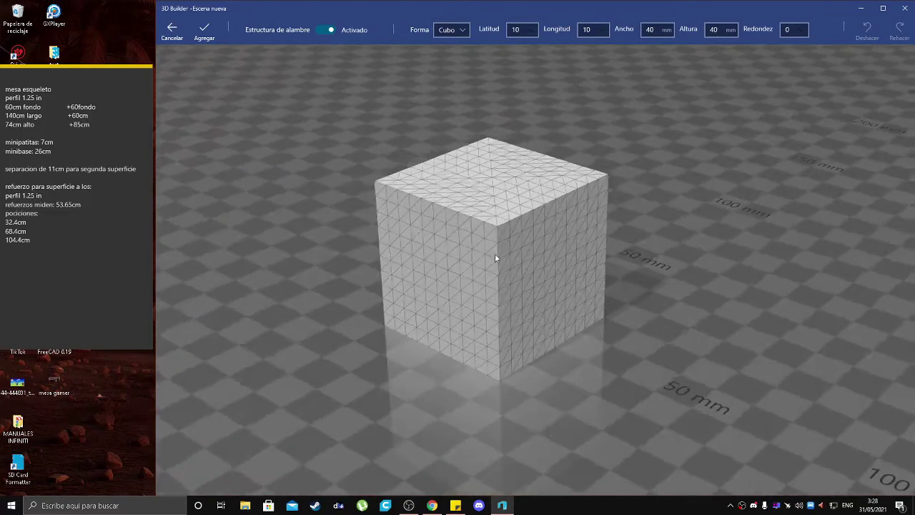
pyautogui.moveTo(561, 249)
pyautogui.mouseDown(button='right')
pyautogui.moveTo(561, 265)
pyautogui.moveTo(563, 247)
pyautogui.mouseUp(button='right')
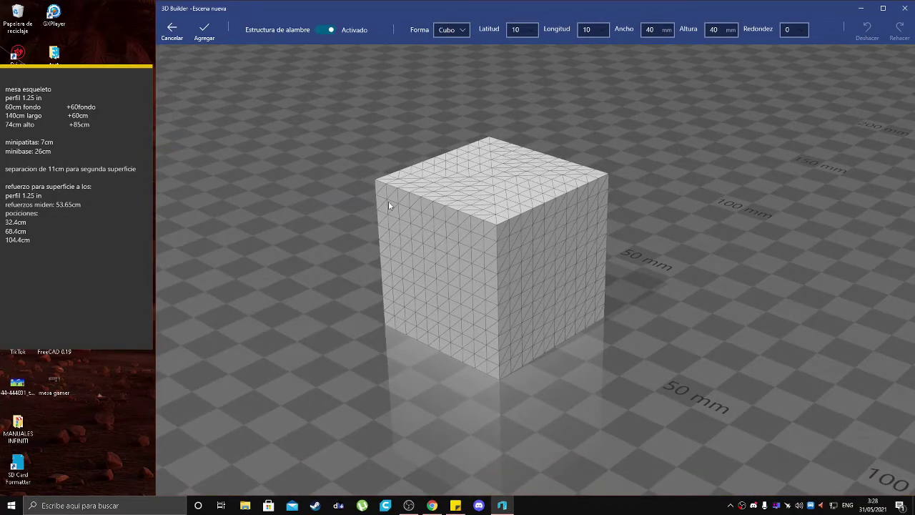
pyautogui.moveTo(505, 244)
pyautogui.mouseDown()
pyautogui.moveTo(519, 228)
pyautogui.moveTo(510, 232)
pyautogui.mouseUp()
pyautogui.moveTo(510, 232); pyautogui.dragTo(507, 243, button='right')
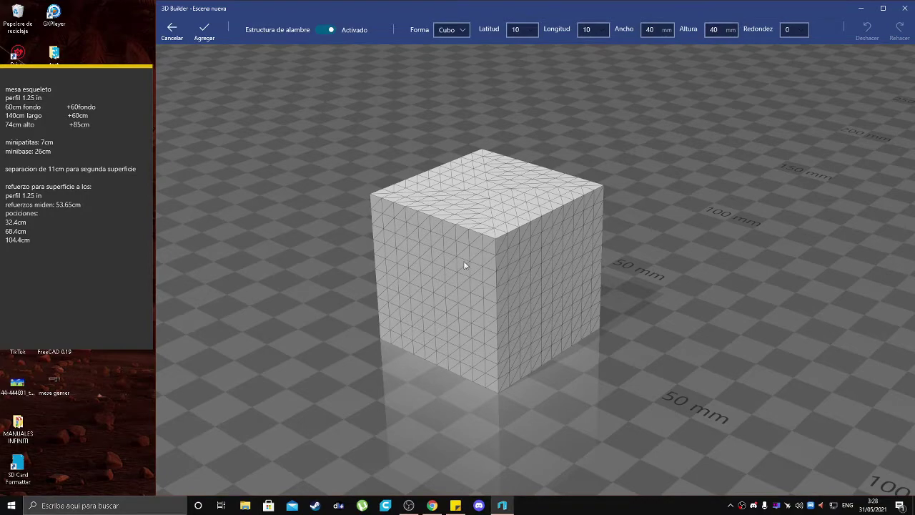
pyautogui.moveTo(464, 264); pyautogui.dragTo(722, 224, button='right')
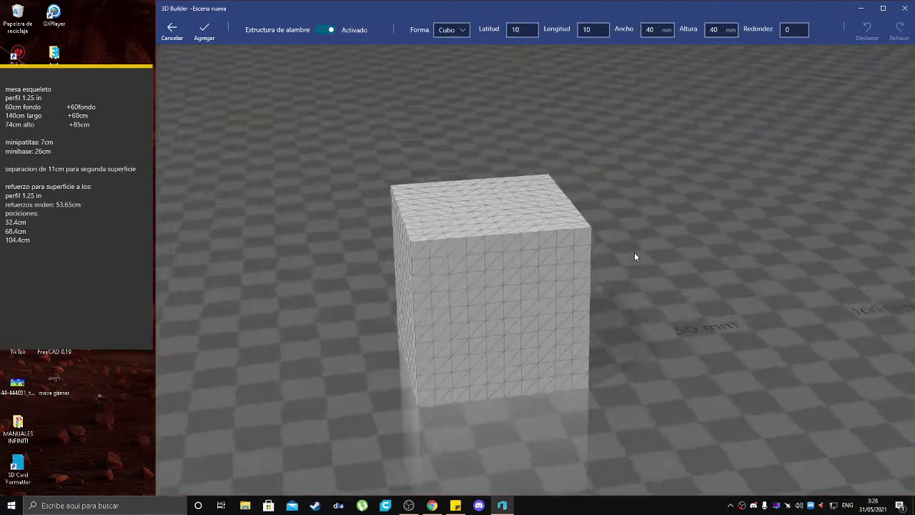
pyautogui.moveTo(633, 253); pyautogui.dragTo(474, 272, button='right')
pyautogui.moveTo(483, 321); pyautogui.dragTo(483, 277, button='right')
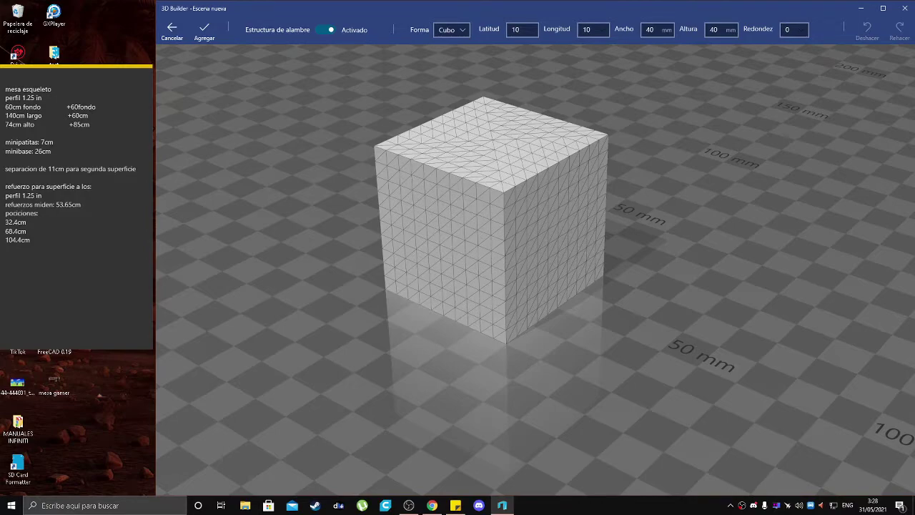
pyautogui.moveTo(508, 202); pyautogui.dragTo(519, 259, button='right')
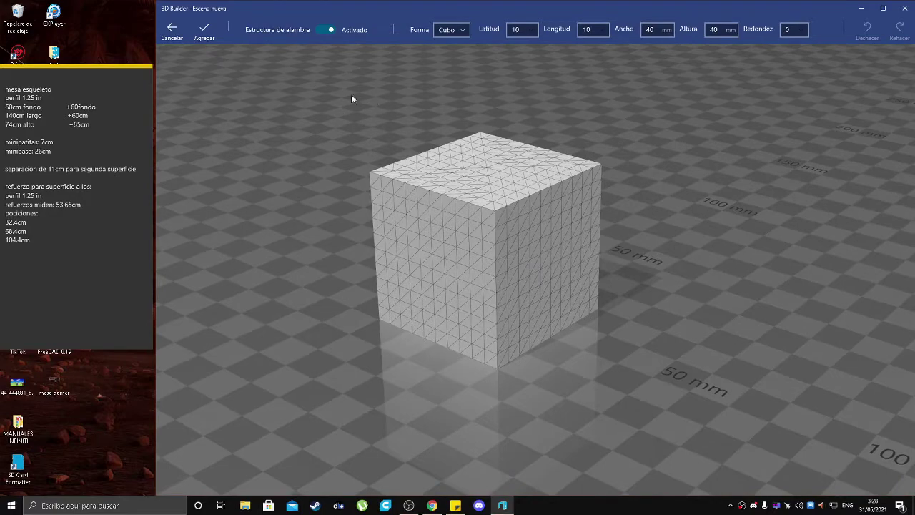
pyautogui.moveTo(546, 167); pyautogui.dragTo(511, 107, button='right')
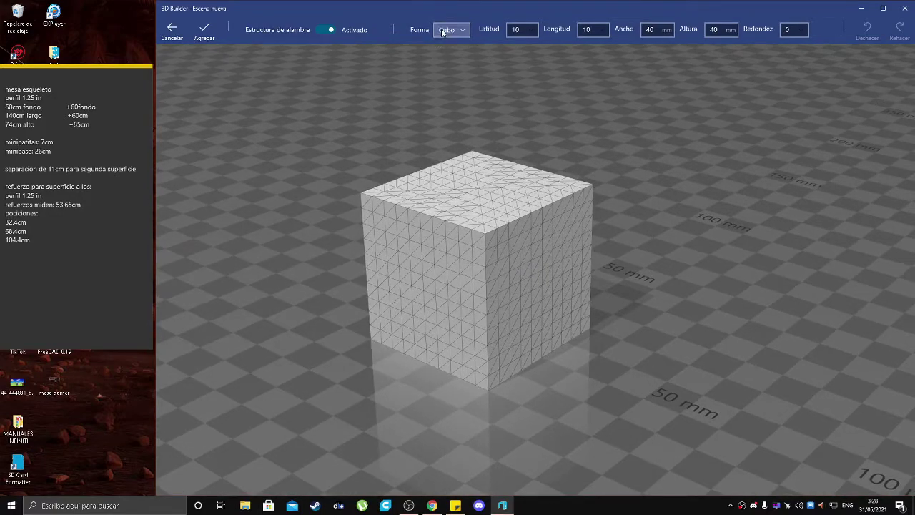
# Keep the cube form for the custom shape and raise its latitude divisions to 90
pyautogui.click(464, 30)
pyautogui.click(467, 27)
pyautogui.click(525, 30)
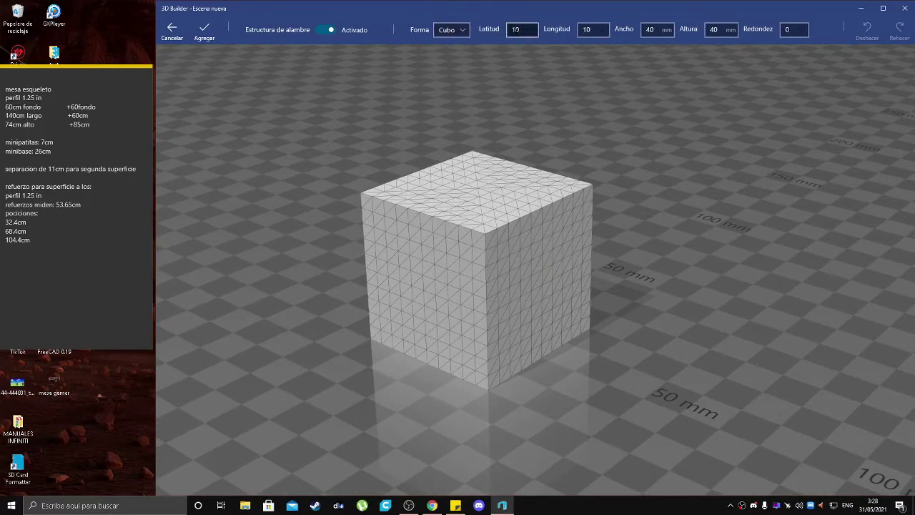
pyautogui.click(523, 31)
pyautogui.moveTo(490, 48); pyautogui.dragTo(560, 52)
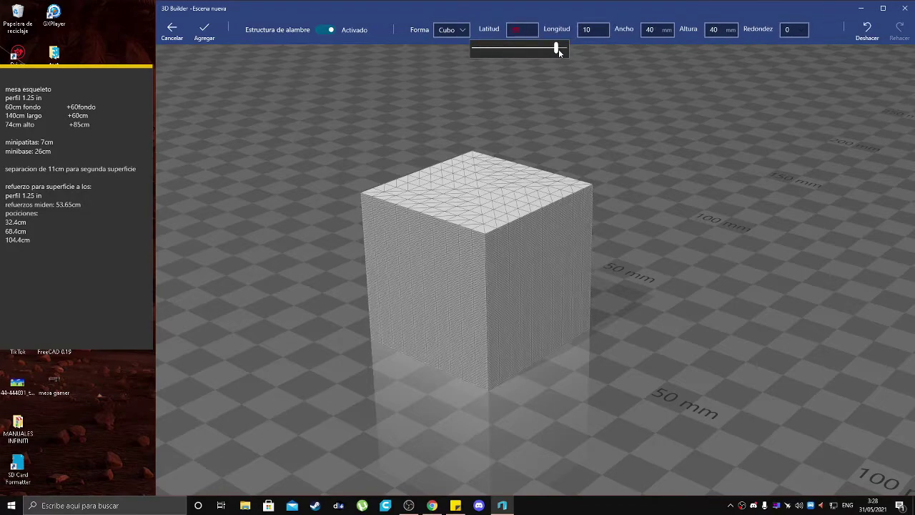
pyautogui.click(489, 275)
pyautogui.moveTo(488, 275); pyautogui.dragTo(468, 215)
# Set the custom cube's latitude divisions back to 10
pyautogui.click(528, 30)
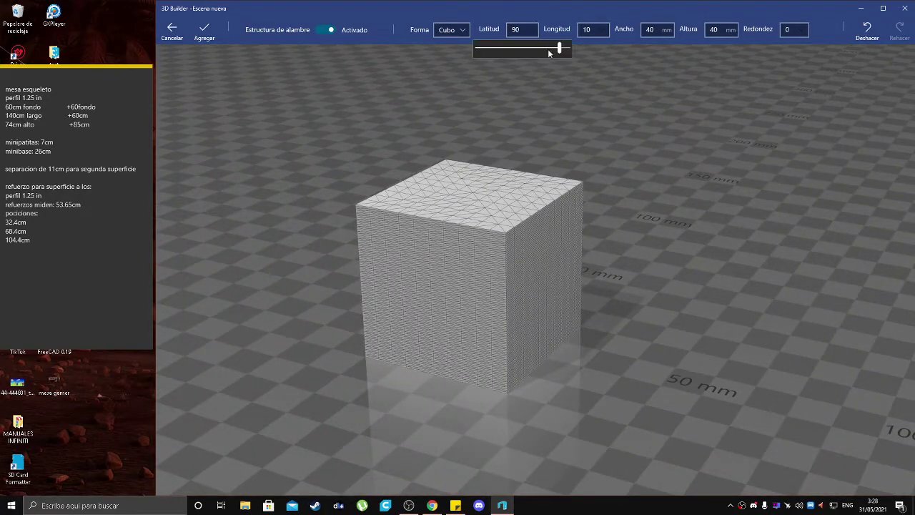
pyautogui.moveTo(498, 56)
pyautogui.mouseDown()
pyautogui.moveTo(477, 48)
pyautogui.moveTo(486, 47)
pyautogui.mouseUp()
pyautogui.click(572, 86)
pyautogui.moveTo(482, 151); pyautogui.dragTo(511, 158, button='right')
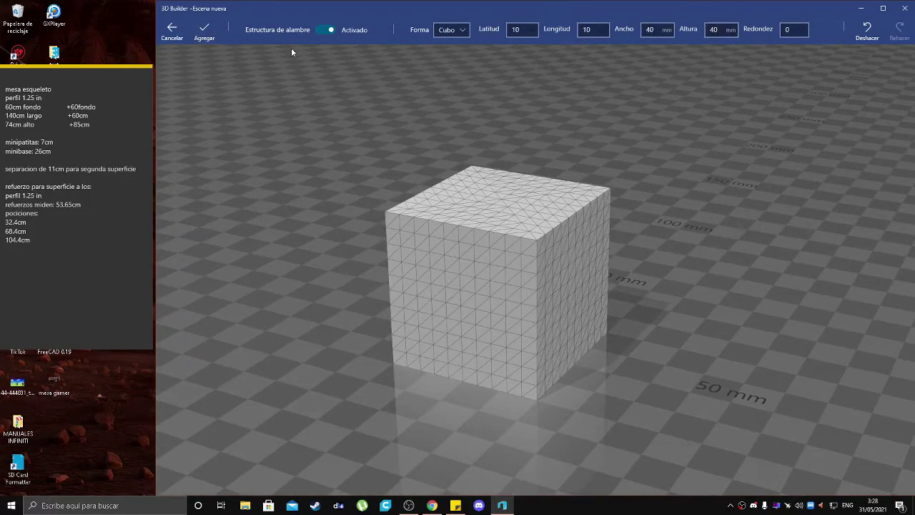
# Open the custom cube's roundness setting and set it to 0
pyautogui.click(808, 33)
pyautogui.click(817, 30)
pyautogui.moveTo(762, 50)
pyautogui.mouseDown()
pyautogui.moveTo(816, 52)
pyautogui.moveTo(753, 54)
pyautogui.mouseUp()
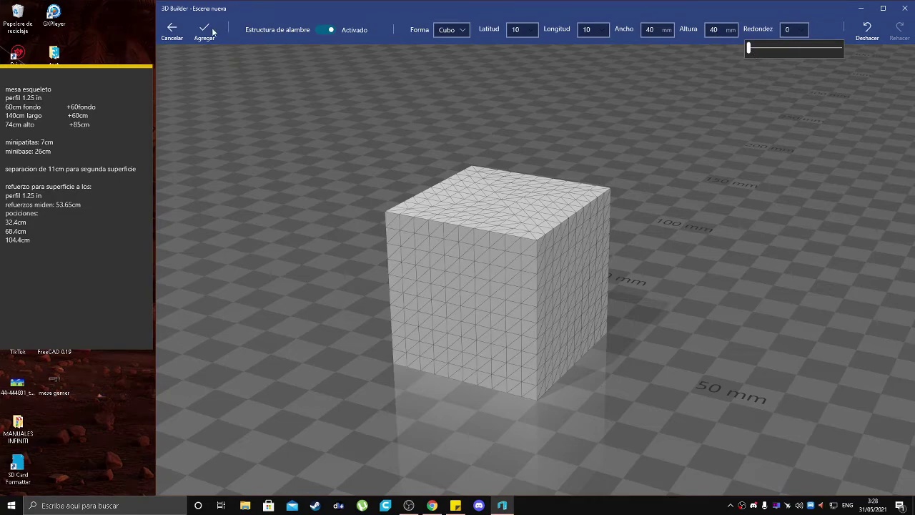
# Turn the wireframe display off and on again, and add the custom cube to the scene
pyautogui.click(334, 33)
pyautogui.click(333, 31)
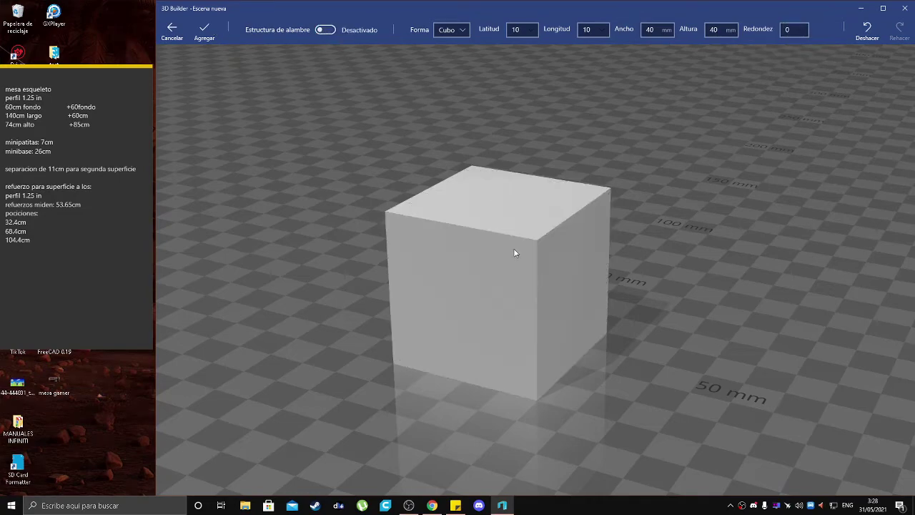
pyautogui.click(328, 32)
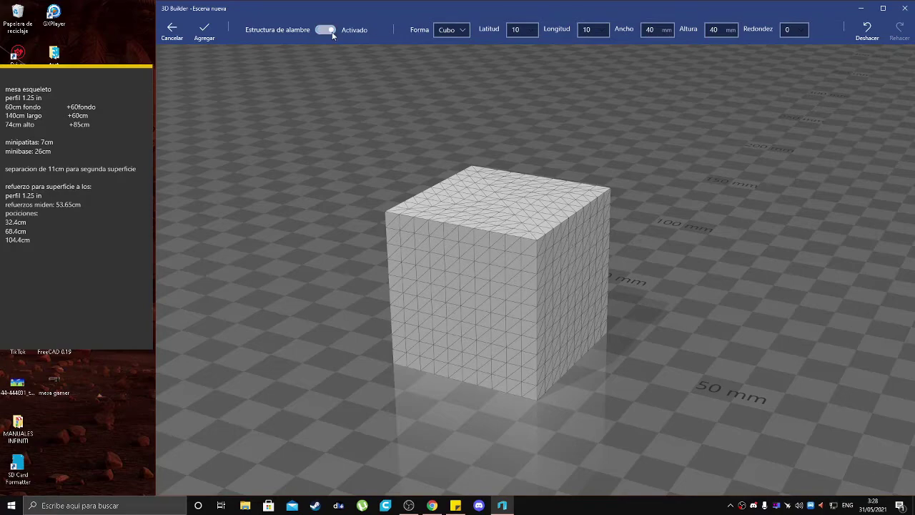
pyautogui.click(204, 32)
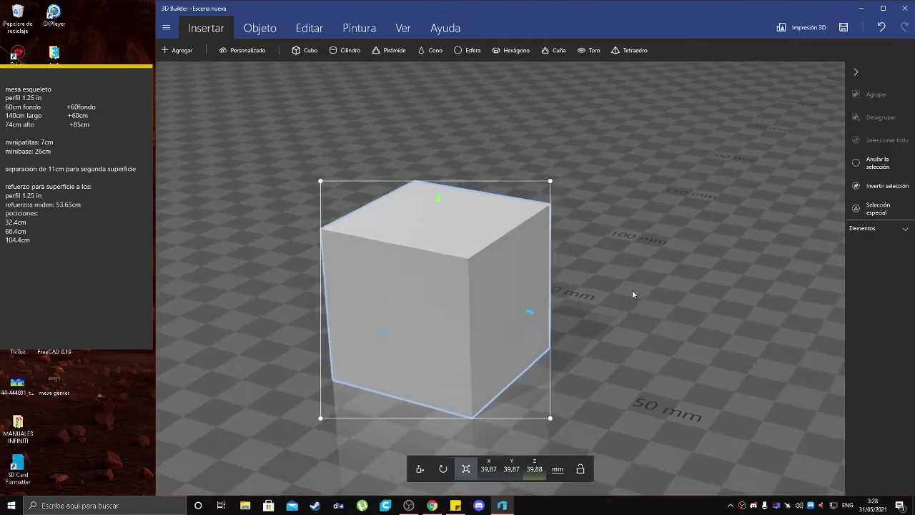
# Open the grid properties to view the grid mode and label options, and close them without changing anything
pyautogui.click(445, 272)
pyautogui.click(444, 268)
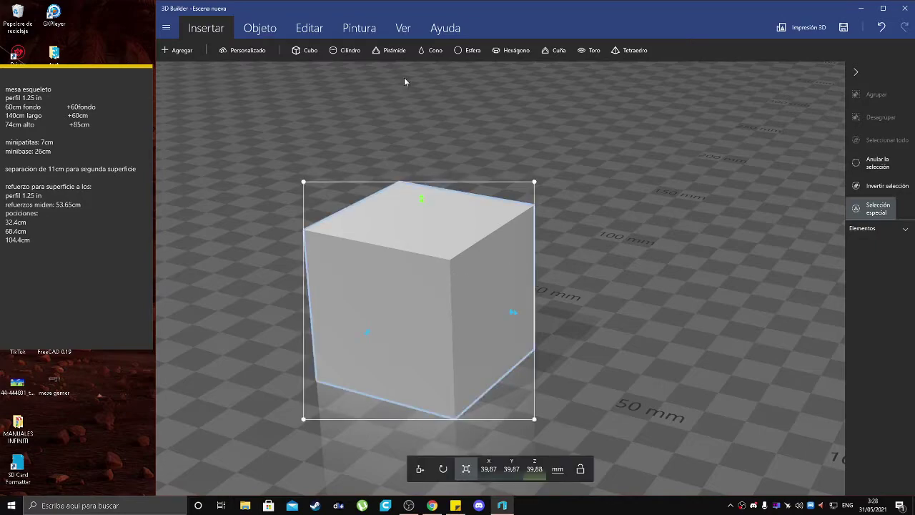
pyautogui.click(403, 28)
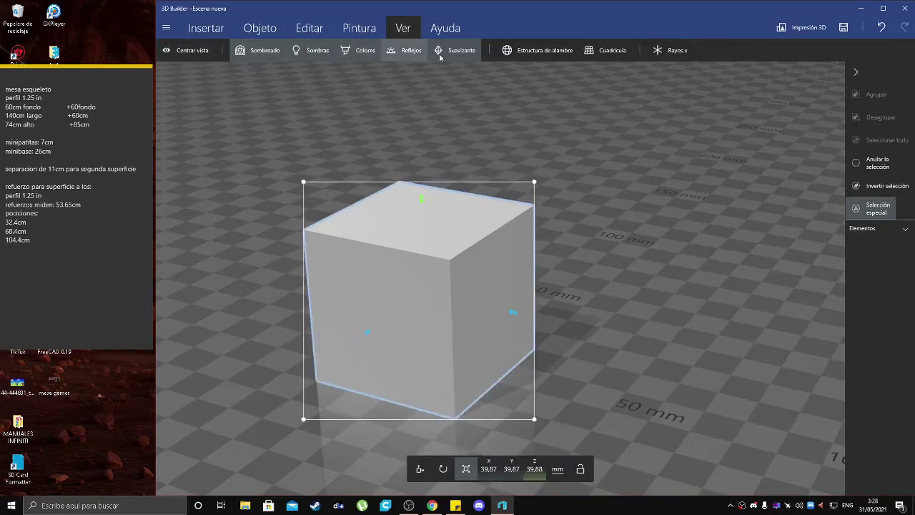
pyautogui.click(609, 52)
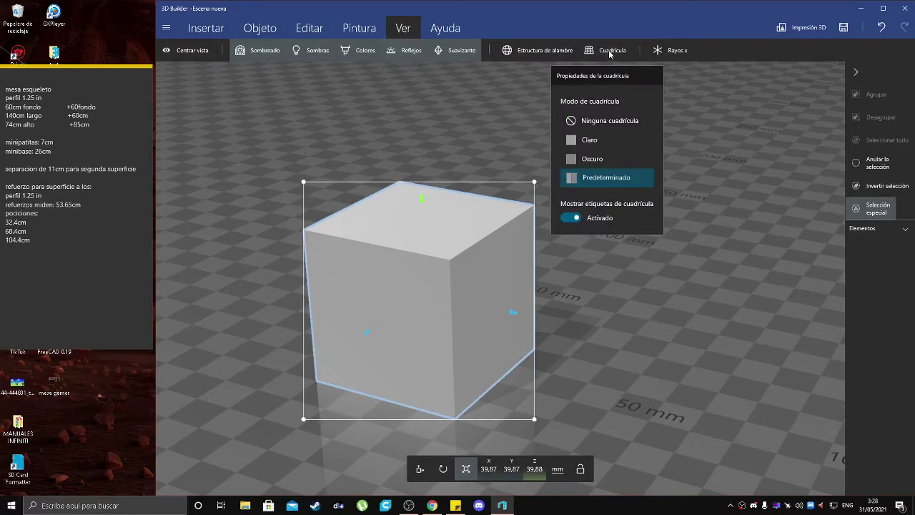
pyautogui.click(609, 54)
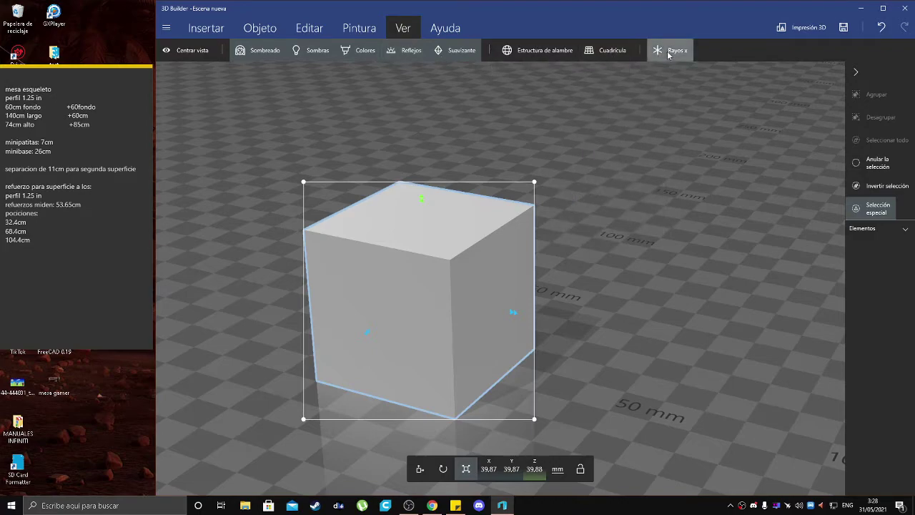
# Show the cube's wireframe to examine its mesh, hide it again, and return to the insertion tools
pyautogui.click(534, 51)
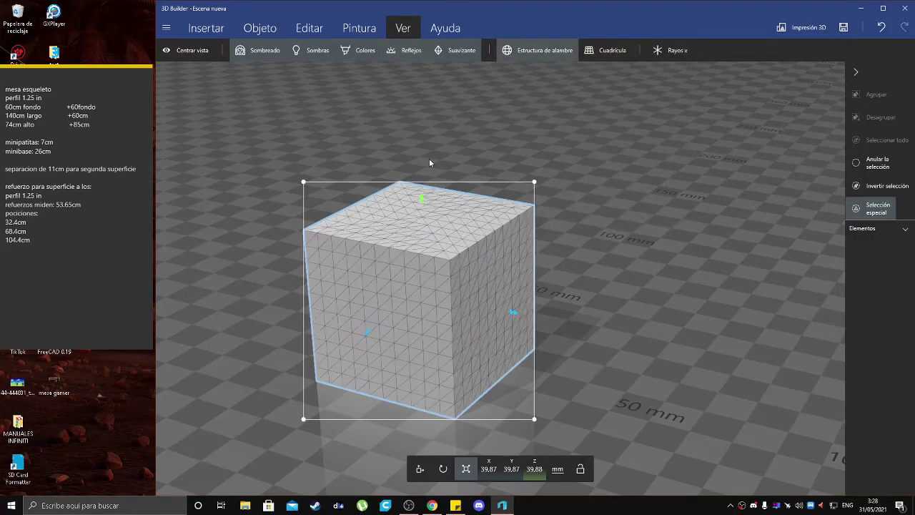
pyautogui.click(537, 55)
pyautogui.click(540, 56)
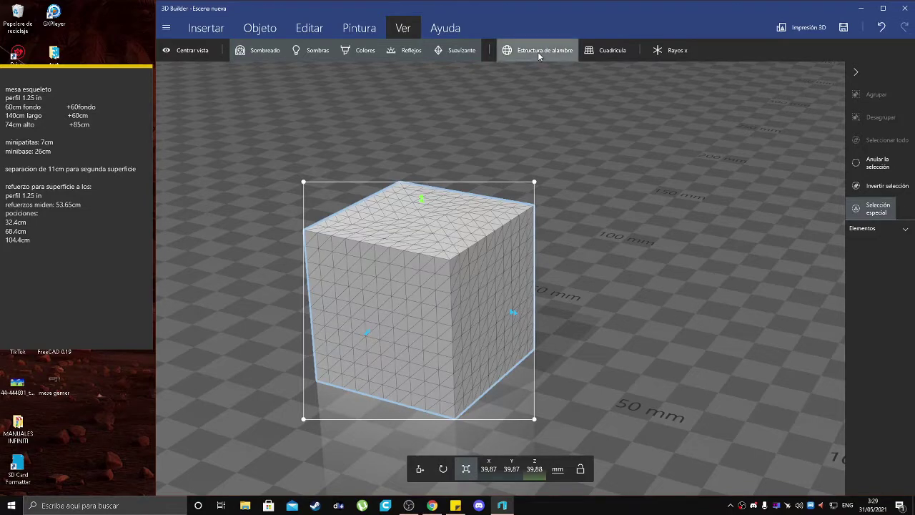
pyautogui.click(538, 55)
pyautogui.moveTo(385, 133); pyautogui.dragTo(405, 106)
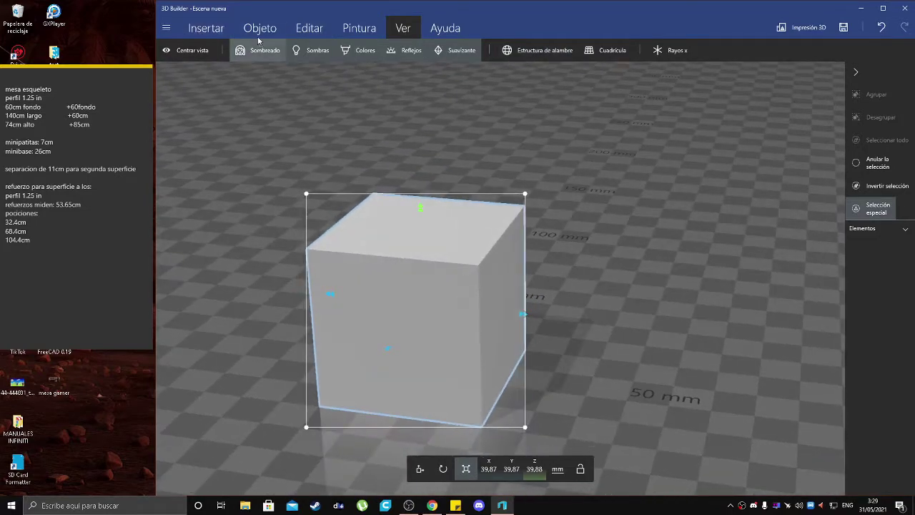
pyautogui.click(209, 31)
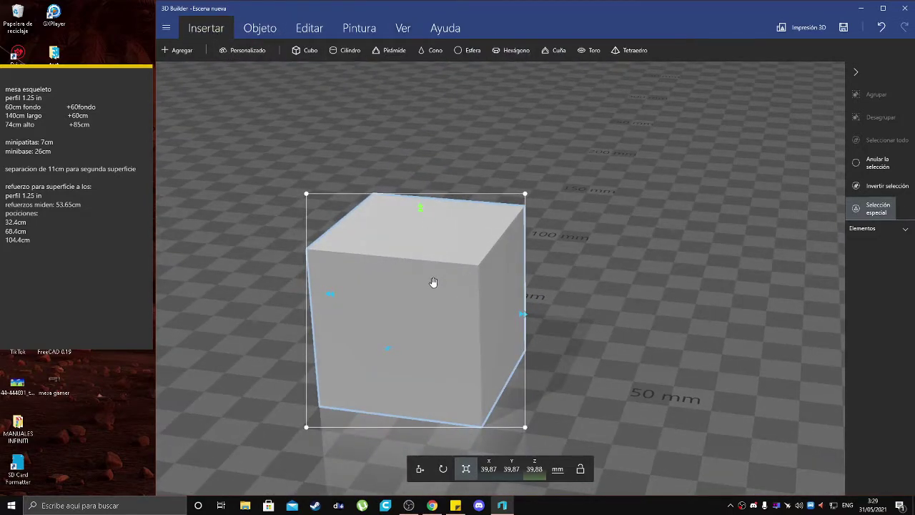
pyautogui.moveTo(671, 235)
pyautogui.mouseDown(button='right')
pyautogui.moveTo(657, 190)
pyautogui.moveTo(680, 236)
pyautogui.moveTo(683, 227)
pyautogui.mouseUp(button='right')
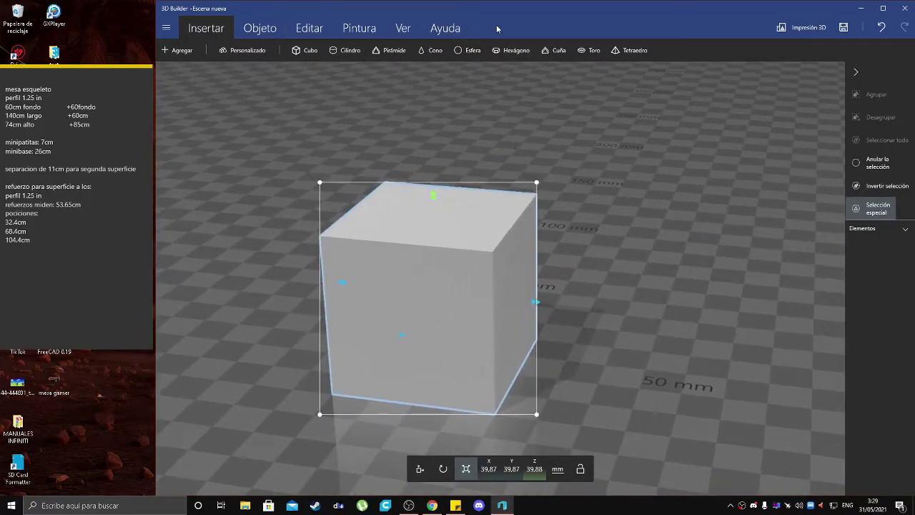
# Set the cube's Z size to 75 mm
pyautogui.moveTo(587, 322); pyautogui.dragTo(485, 308)
pyautogui.scroll(-3, 486, 308)
pyautogui.moveTo(497, 358); pyautogui.dragTo(576, 359, button='right')
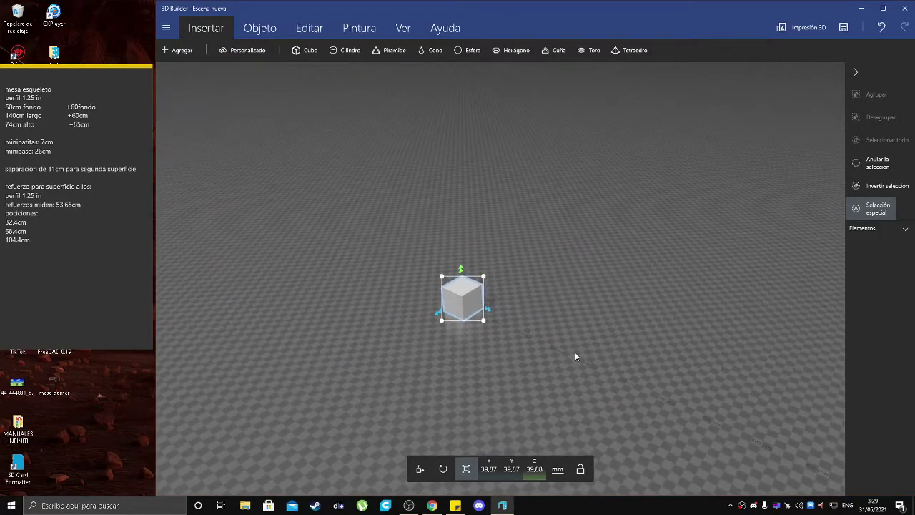
pyautogui.click(535, 469)
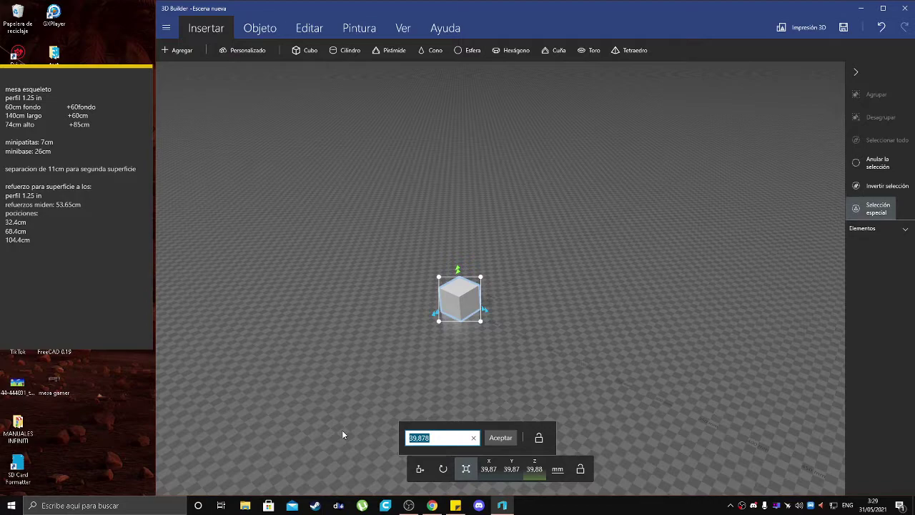
pyautogui.write('75')
pyautogui.press('Return')
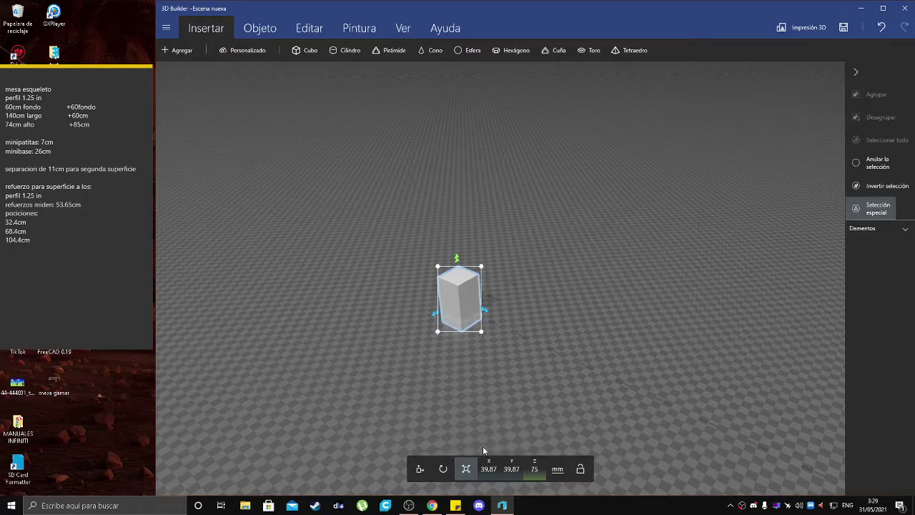
# Set the block's Z size to 750 mm to form a tall table leg
pyautogui.click(534, 469)
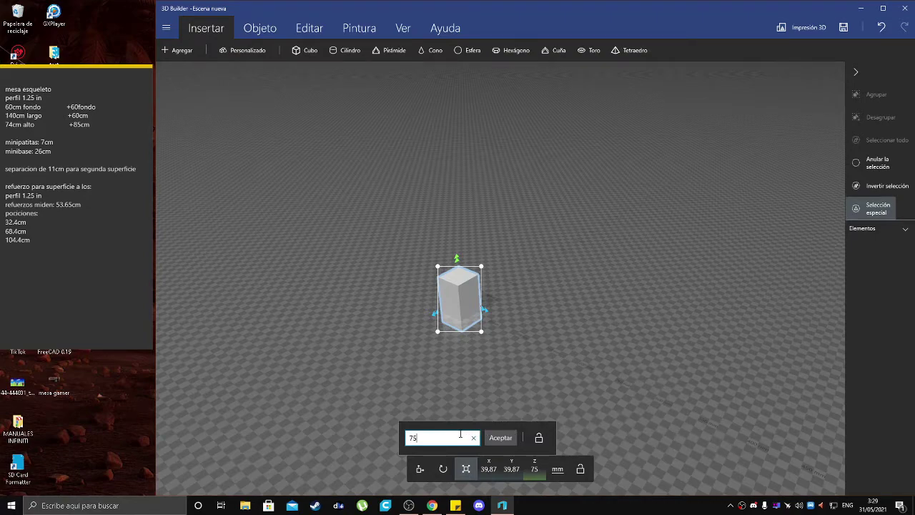
pyautogui.click(501, 439)
pyautogui.scroll(-5, 542, 243)
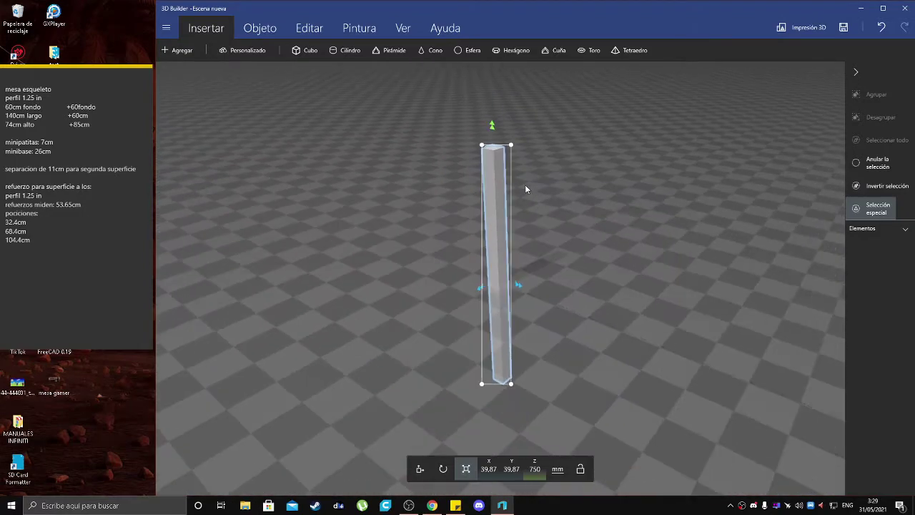
# Raise the leg vertically to Z 375 mm so its base rests on the floor grid
pyautogui.click(420, 468)
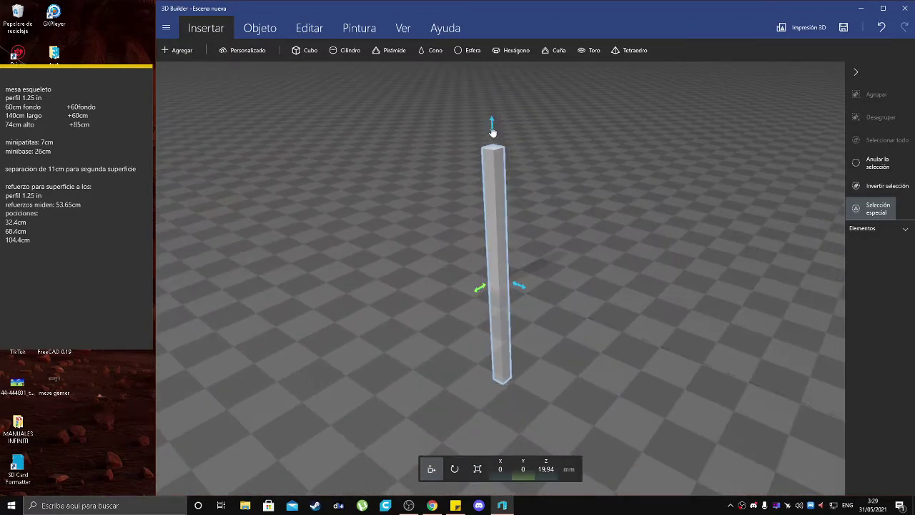
pyautogui.moveTo(492, 131); pyautogui.dragTo(493, 3)
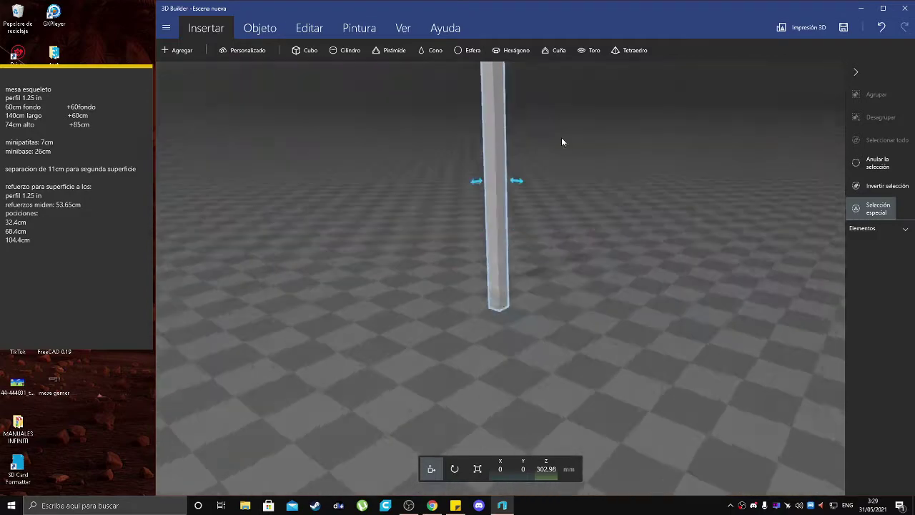
pyautogui.moveTo(561, 142); pyautogui.dragTo(551, 294)
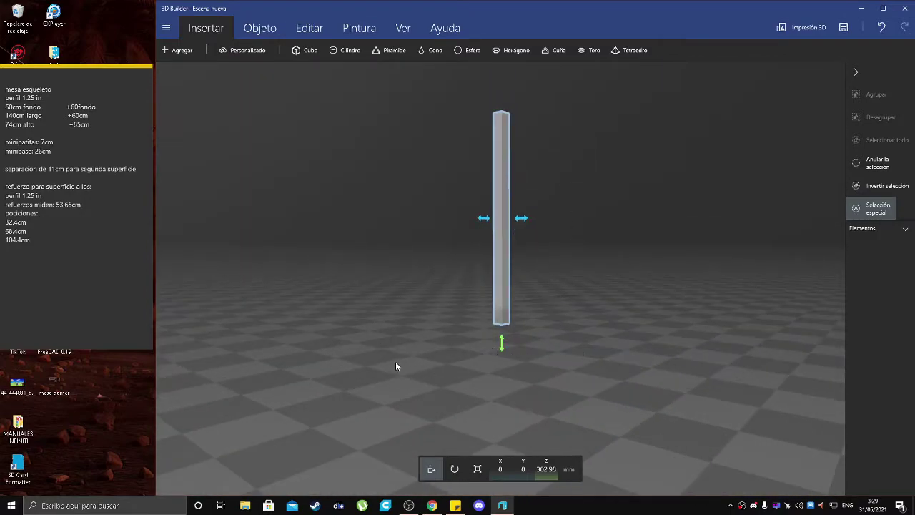
pyautogui.moveTo(559, 224); pyautogui.dragTo(573, 250)
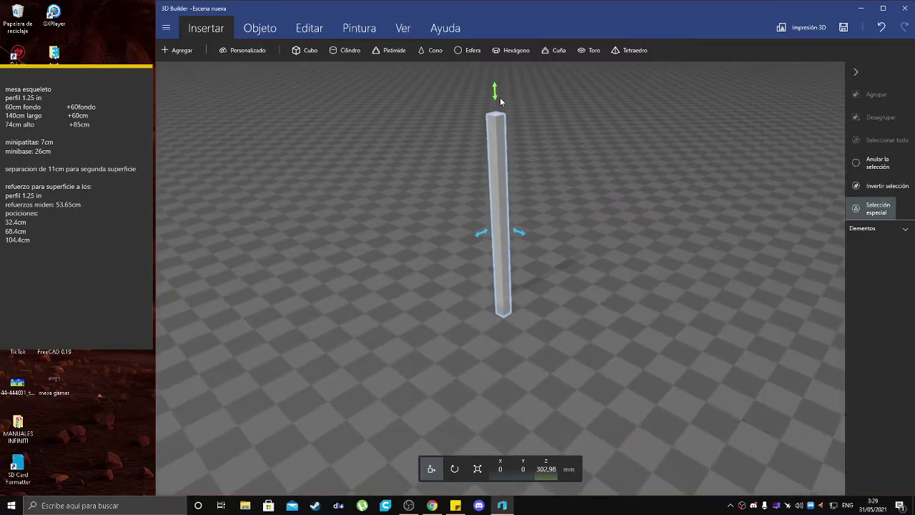
pyautogui.moveTo(494, 91); pyautogui.dragTo(494, 67)
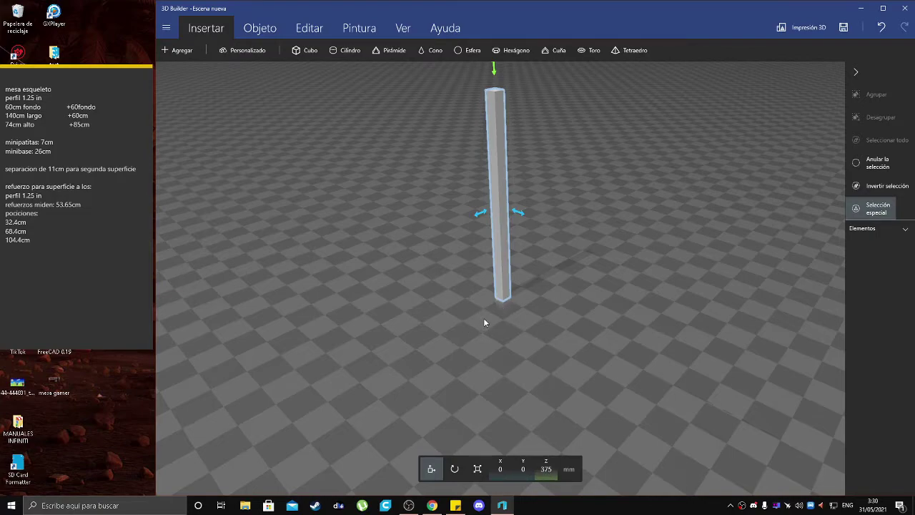
pyautogui.moveTo(520, 361); pyautogui.dragTo(535, 312, button='right')
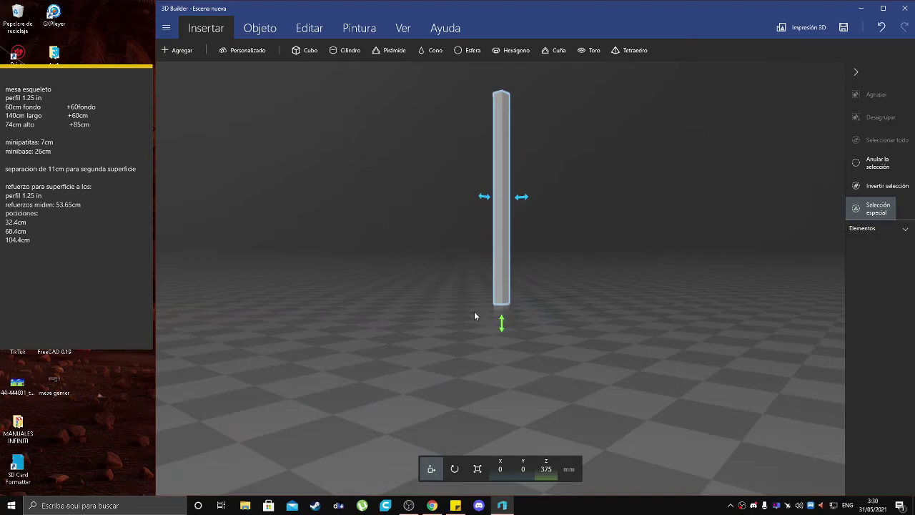
pyautogui.moveTo(570, 261); pyautogui.dragTo(559, 269)
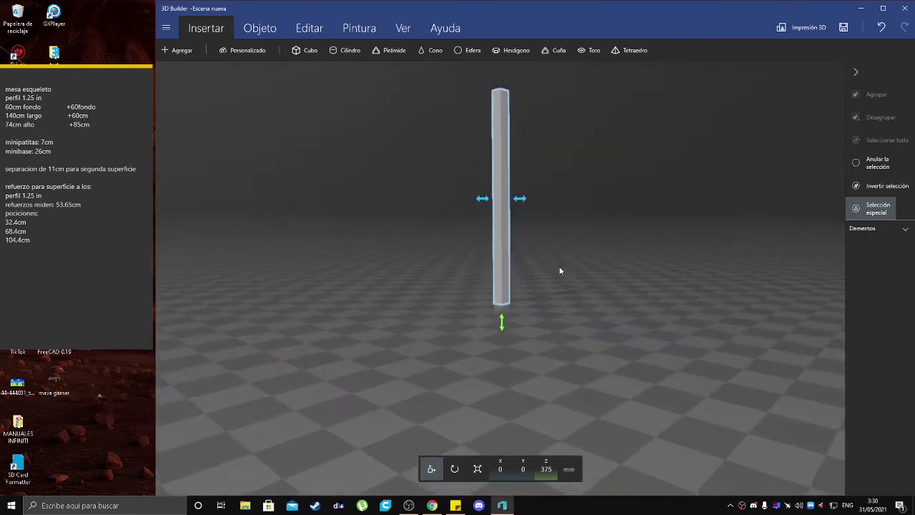
# Lower the leg through the floor to about Z -1.5 mm and raise it back to Z 375 mm
pyautogui.moveTo(500, 70); pyautogui.dragTo(491, 182)
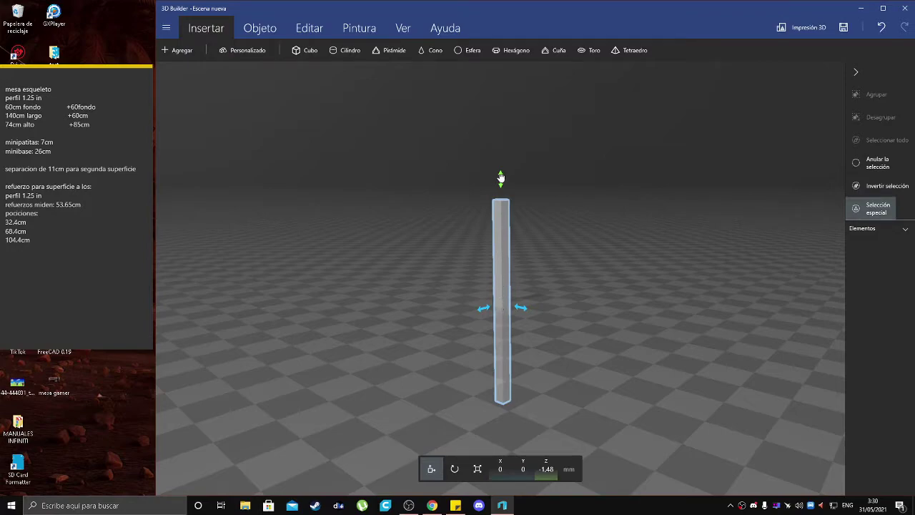
pyautogui.moveTo(501, 177); pyautogui.dragTo(488, 69)
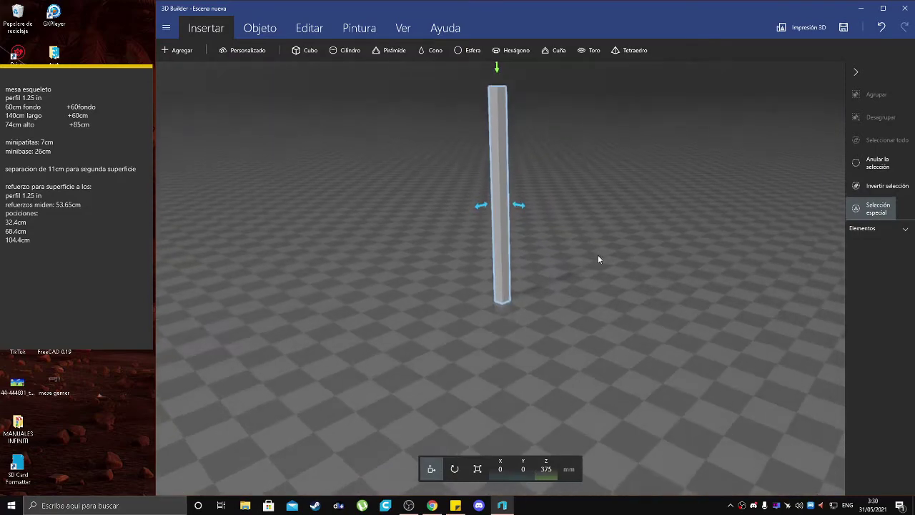
pyautogui.moveTo(598, 256); pyautogui.dragTo(587, 199)
pyautogui.moveTo(587, 147); pyautogui.dragTo(583, 198)
pyautogui.moveTo(582, 198); pyautogui.dragTo(549, 234, button='right')
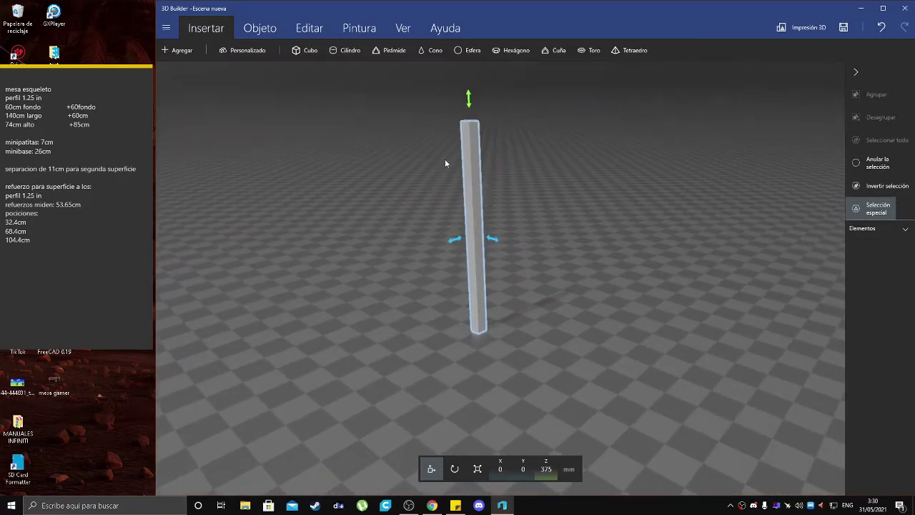
# Move the leg horizontally to X 19.94 mm and Y 19.94 mm, aligning its base with the grid origin
pyautogui.click(478, 469)
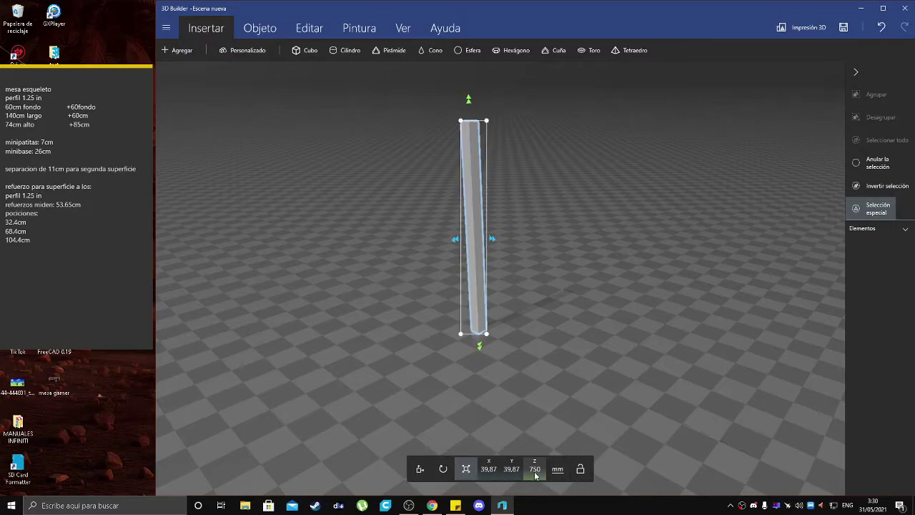
pyautogui.click(422, 473)
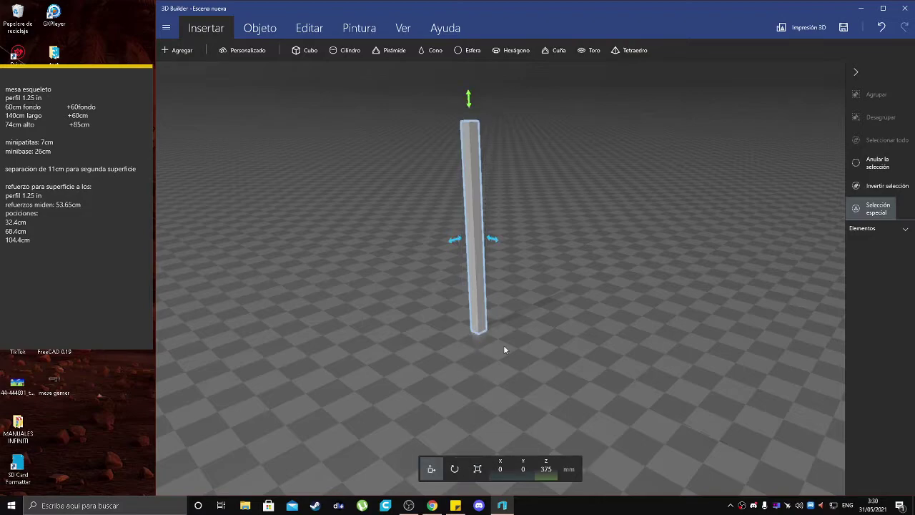
pyautogui.moveTo(504, 345); pyautogui.dragTo(632, 401)
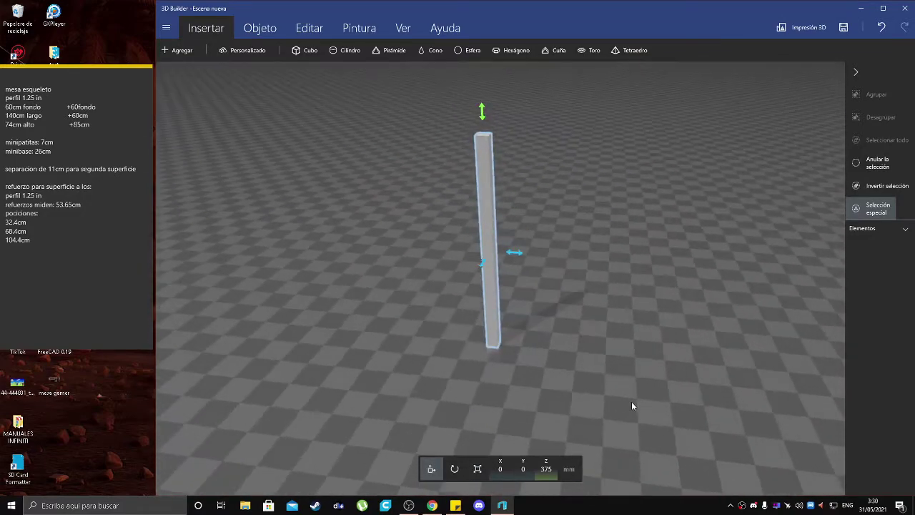
pyautogui.scroll(5, 557, 363)
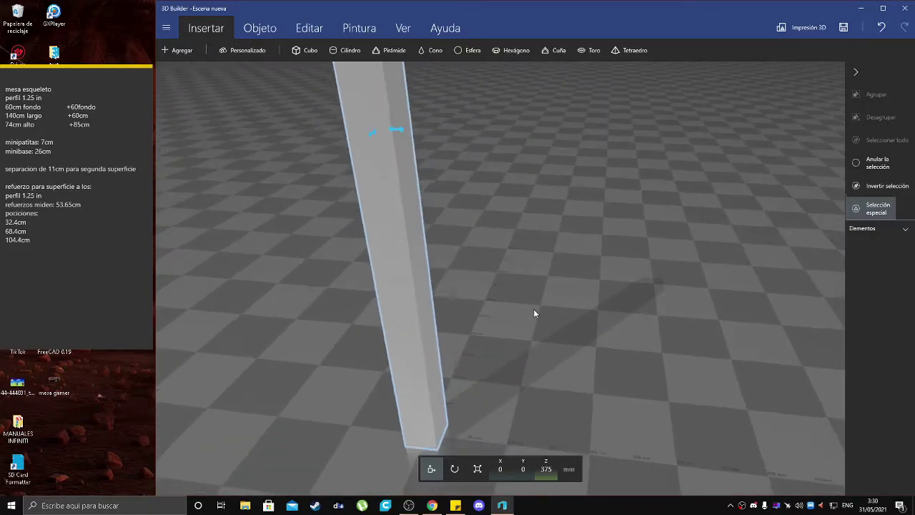
pyautogui.moveTo(533, 313); pyautogui.dragTo(419, 422)
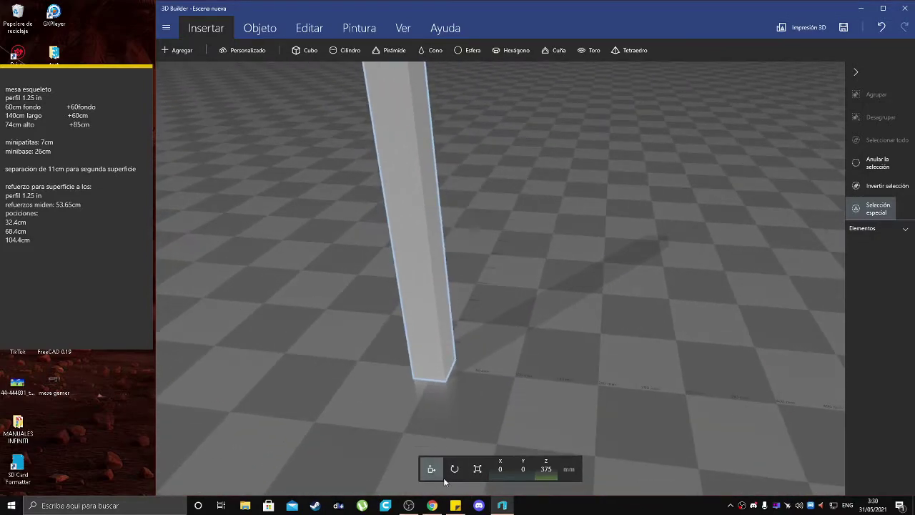
pyautogui.moveTo(488, 293)
pyautogui.mouseDown()
pyautogui.moveTo(502, 314)
pyautogui.moveTo(502, 294)
pyautogui.mouseUp()
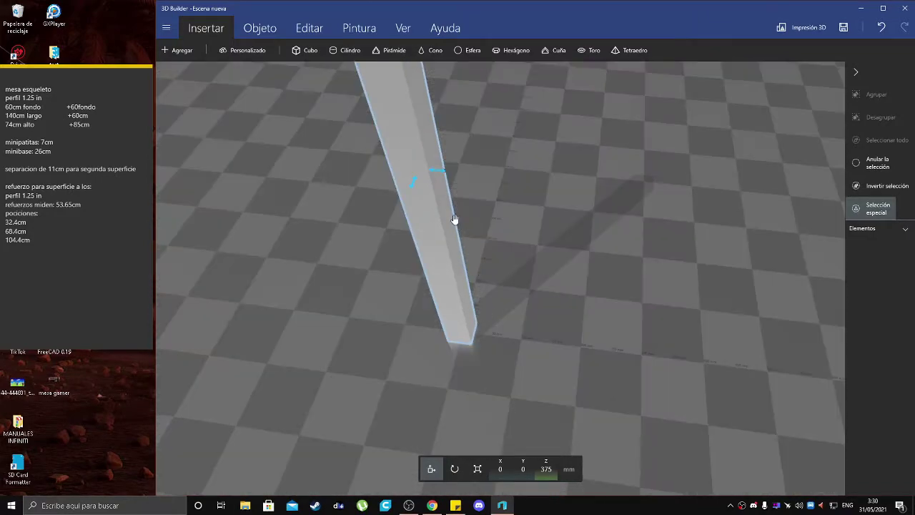
pyautogui.moveTo(435, 173)
pyautogui.mouseDown()
pyautogui.moveTo(462, 176)
pyautogui.moveTo(441, 178)
pyautogui.mouseUp()
pyautogui.moveTo(506, 380); pyautogui.dragTo(528, 412)
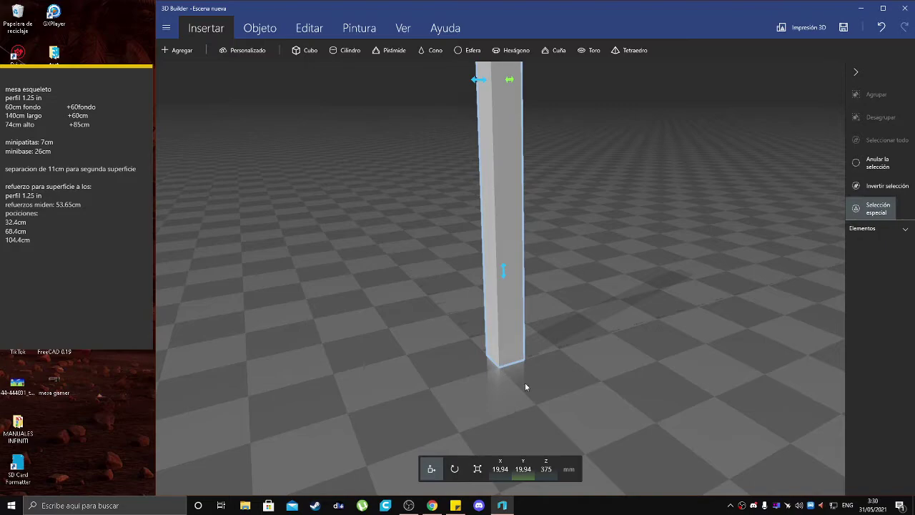
pyautogui.moveTo(525, 384); pyautogui.dragTo(460, 405)
pyautogui.moveTo(541, 385); pyautogui.dragTo(472, 347)
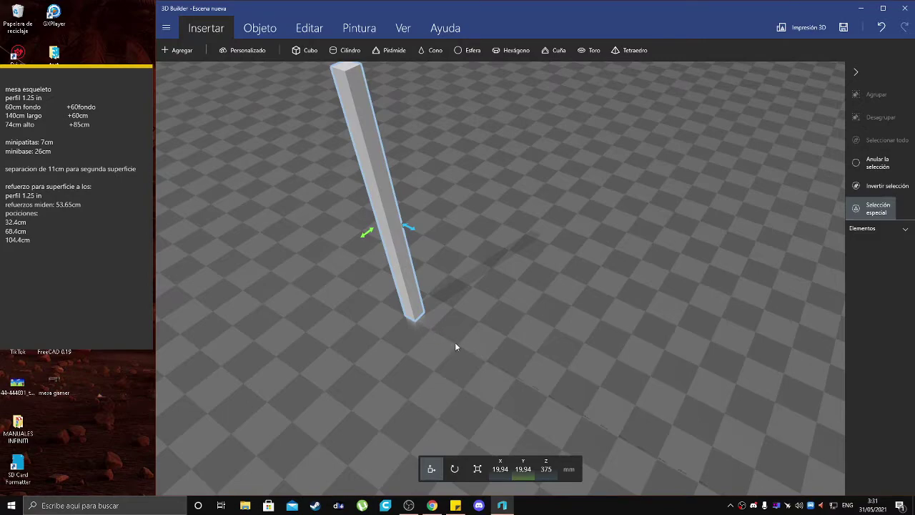
# Set the leg's X size to 32 mm, keeping the other dimensions unlocked
pyautogui.click(417, 326)
pyautogui.click(413, 281)
pyautogui.click(477, 468)
pyautogui.click(486, 468)
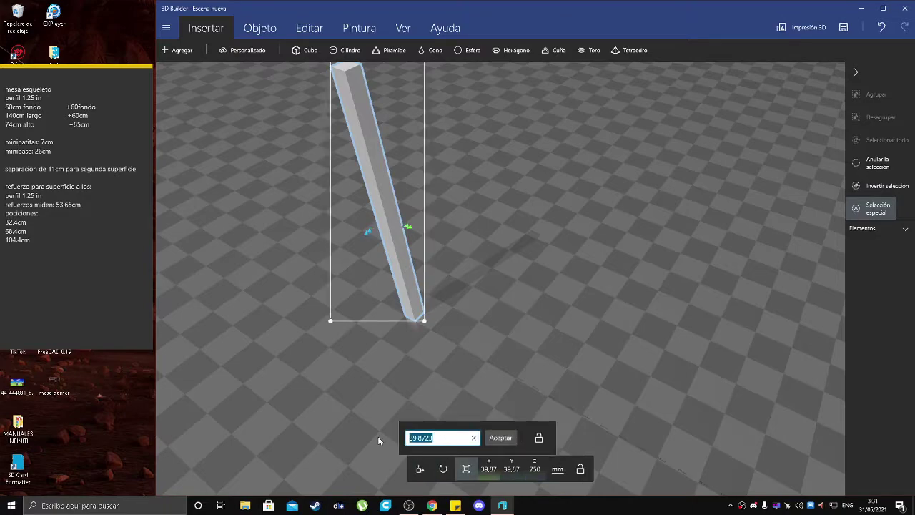
pyautogui.write('311.')
pyautogui.press('BackSpace')
pyautogui.press('BackSpace')
pyautogui.press('BackSpace')
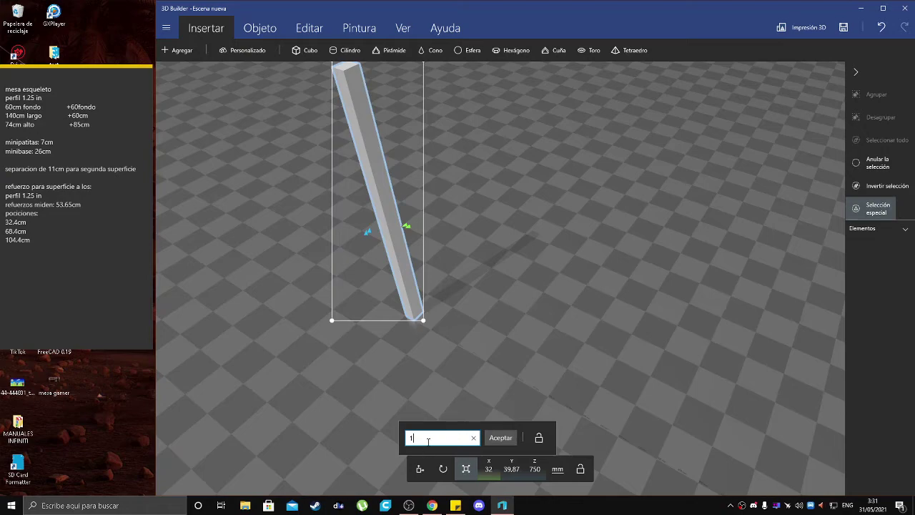
pyautogui.press('BackSpace')
pyautogui.doubleClick(495, 476)
pyautogui.click(458, 443)
pyautogui.click(500, 476)
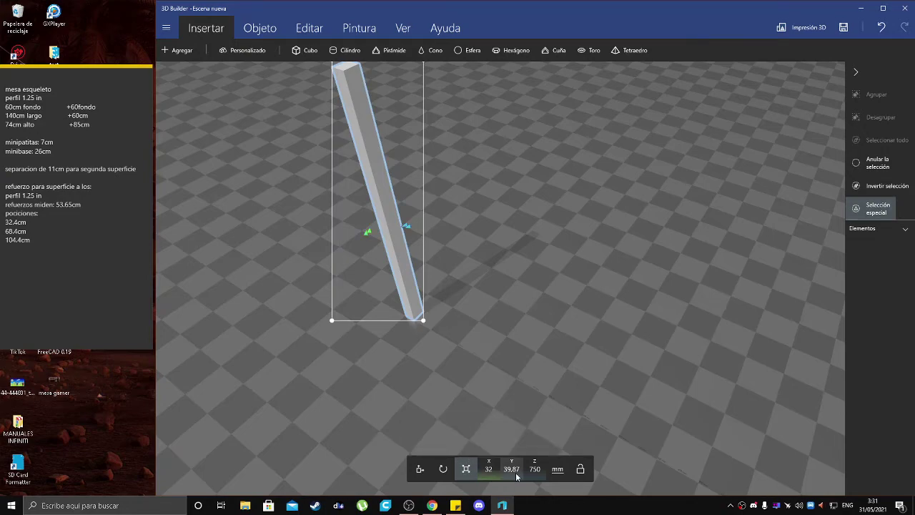
# Set the leg's Y size to 32 mm to give it a square cross-section
pyautogui.click(516, 476)
pyautogui.click(515, 474)
pyautogui.click(509, 472)
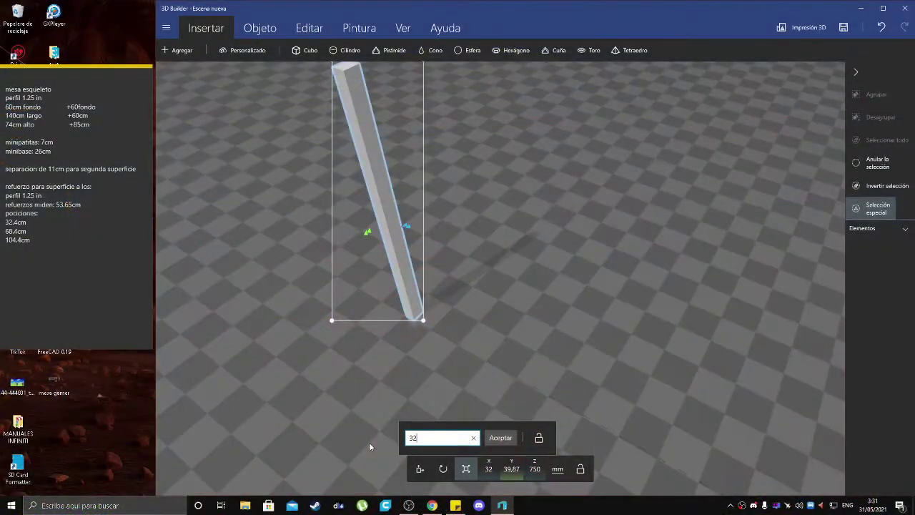
pyautogui.press('Return')
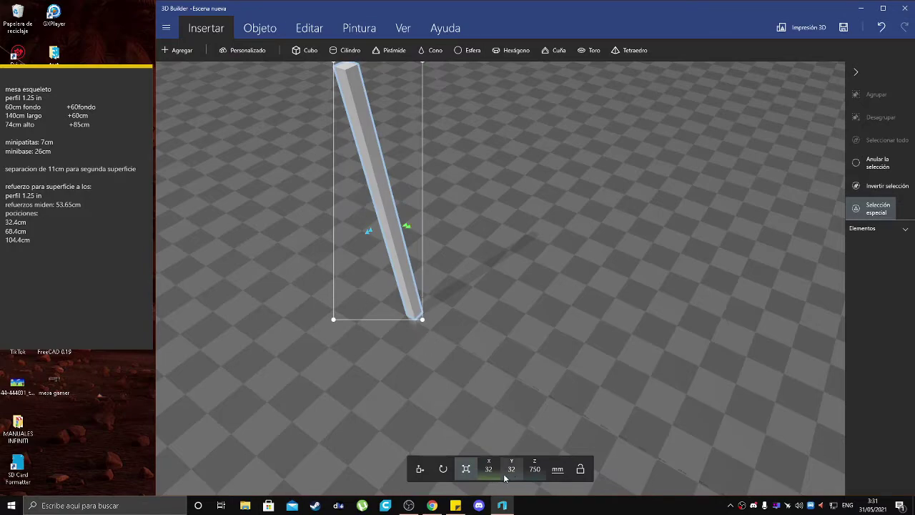
# Move the leg horizontally to X 16 mm and Y 16 mm, aligning its base corner with the grid origin
pyautogui.moveTo(457, 325); pyautogui.dragTo(483, 328)
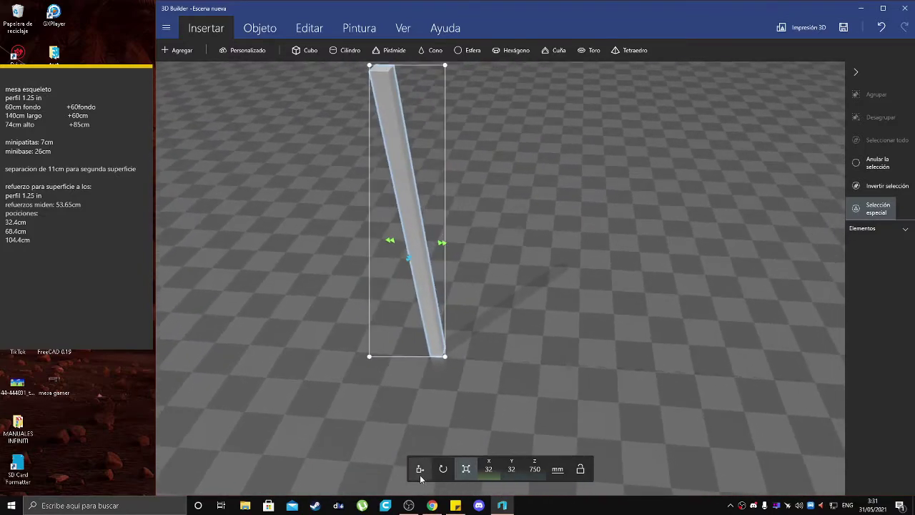
pyautogui.click(420, 471)
pyautogui.scroll(4, 395, 388)
pyautogui.moveTo(509, 329); pyautogui.dragTo(572, 298, button='right')
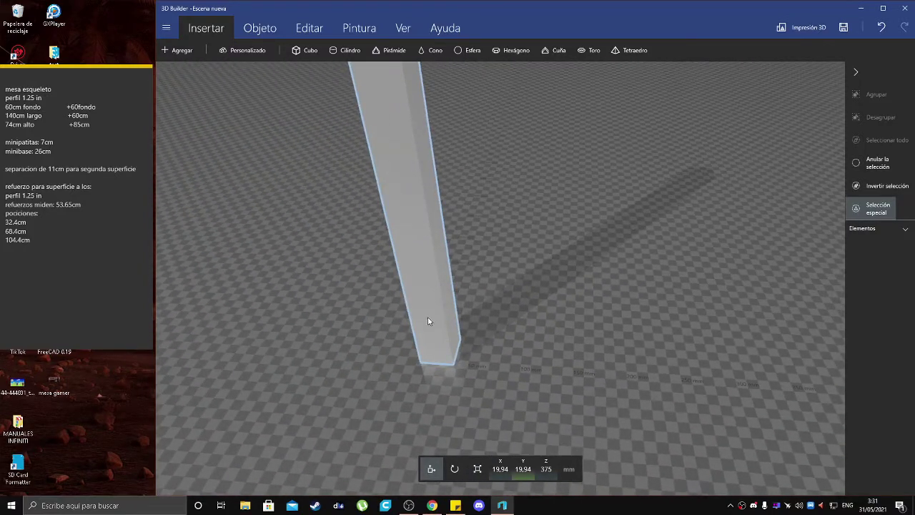
pyautogui.moveTo(428, 321); pyautogui.dragTo(481, 314)
pyautogui.scroll(2, 493, 283)
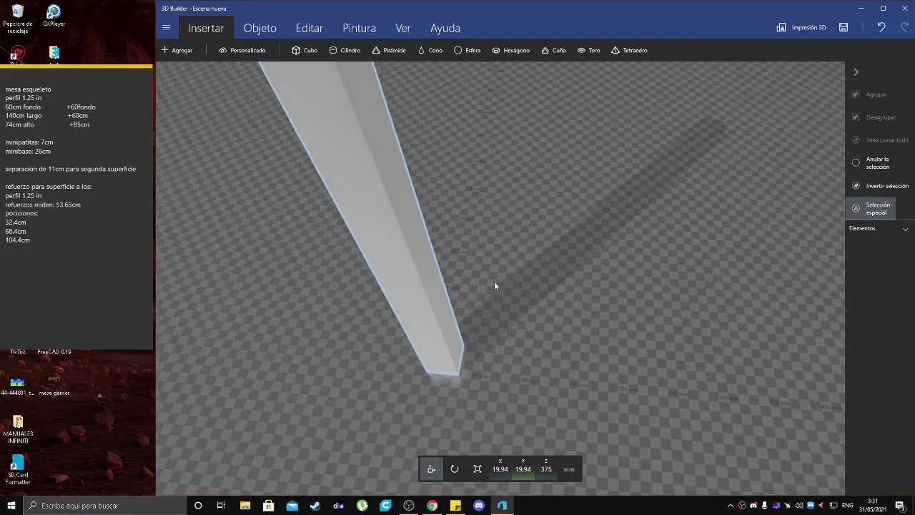
pyautogui.scroll(-2, 494, 284)
pyautogui.moveTo(391, 150); pyautogui.dragTo(392, 150)
pyautogui.moveTo(514, 363); pyautogui.dragTo(605, 312)
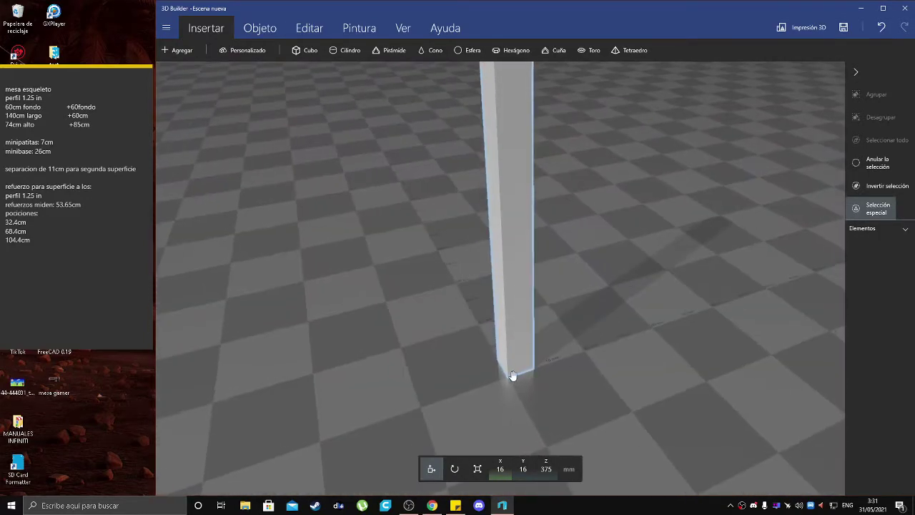
# Duplicate the leg and slide the copy along the X axis to about 1168 mm
pyautogui.scroll(-4, 563, 381)
pyautogui.moveTo(609, 288); pyautogui.dragTo(504, 346, button='right')
pyautogui.click(369, 258)
pyautogui.click(368, 259)
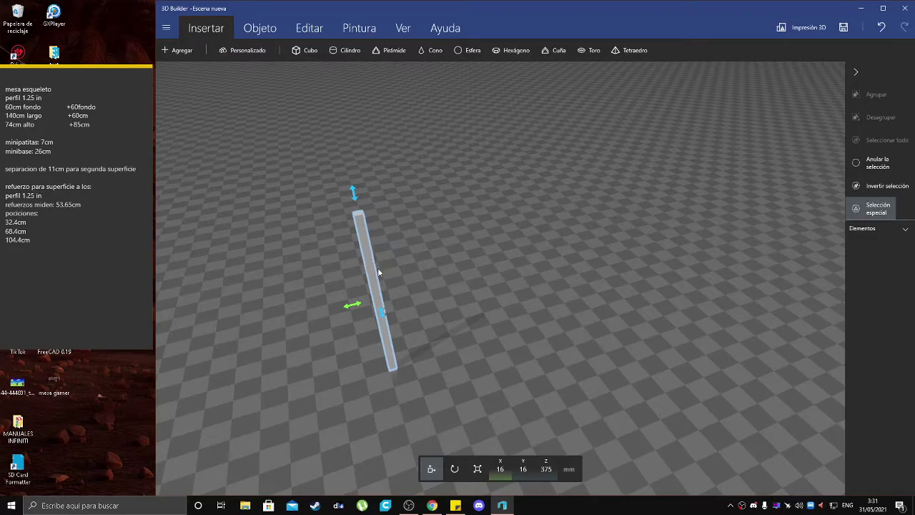
pyautogui.hotkey('ctrl', 'd')
pyautogui.moveTo(343, 311); pyautogui.dragTo(567, 250)
pyautogui.scroll(-2, 547, 308)
pyautogui.moveTo(546, 308); pyautogui.dragTo(464, 365, button='right')
pyautogui.moveTo(465, 364); pyautogui.dragTo(509, 357)
pyautogui.moveTo(509, 353); pyautogui.dragTo(498, 280, button='right')
pyautogui.moveTo(498, 280); pyautogui.dragTo(538, 277)
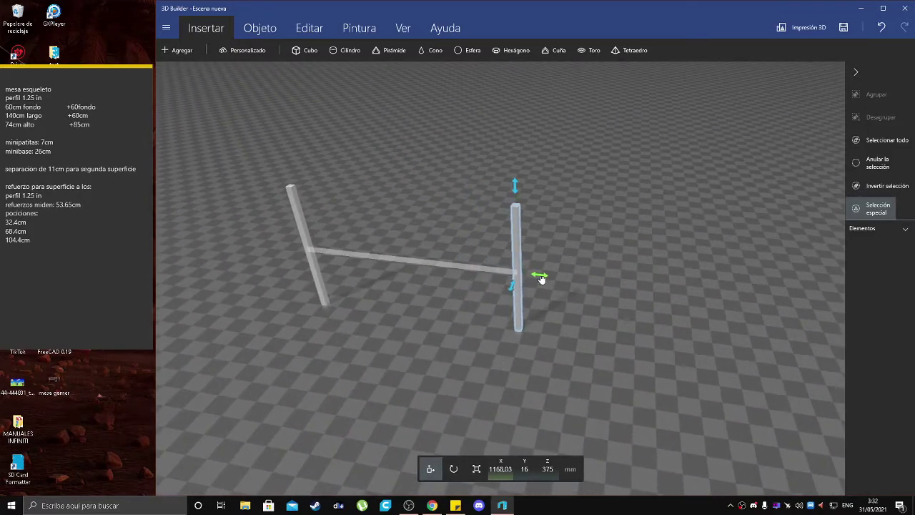
# Bring the copied leg closer to the first one, placing it at X 982.8 mm
pyautogui.moveTo(542, 330)
pyautogui.mouseDown(button='right')
pyautogui.moveTo(520, 354)
pyautogui.moveTo(537, 380)
pyautogui.moveTo(529, 336)
pyautogui.mouseUp(button='right')
pyautogui.moveTo(519, 292); pyautogui.dragTo(433, 285)
pyautogui.moveTo(497, 371); pyautogui.dragTo(475, 371, button='right')
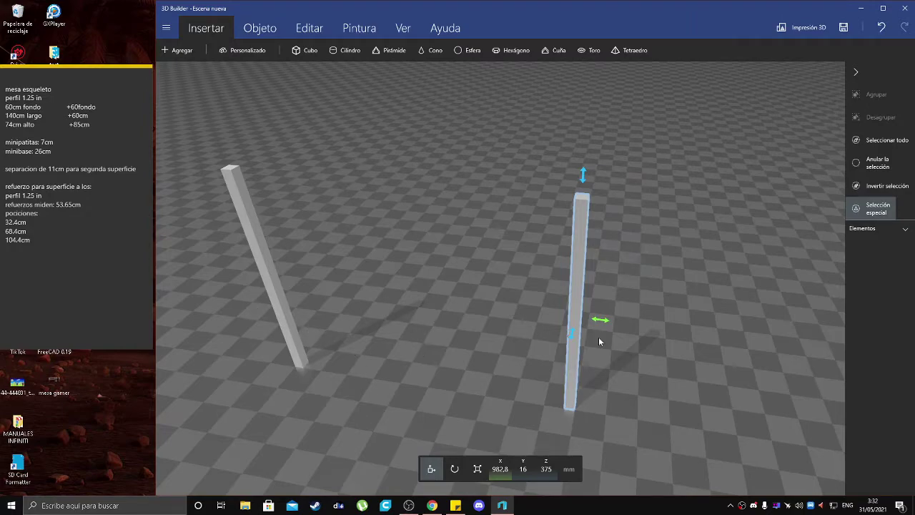
# Duplicate both legs together and move the copies along the Y axis to 793.7 mm as the rear pair
pyautogui.moveTo(453, 376); pyautogui.dragTo(261, 333, button='right')
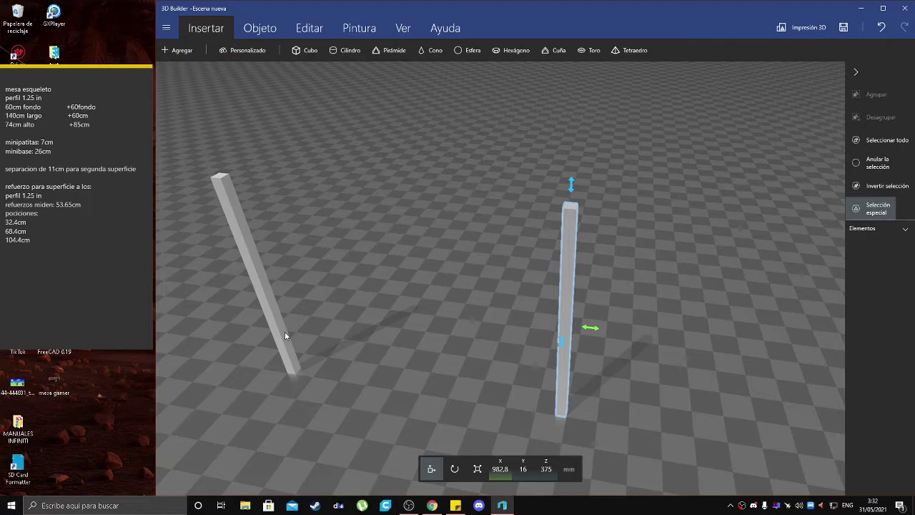
pyautogui.keyDown('ctrl'); pyautogui.click(262, 288); pyautogui.keyUp('ctrl')
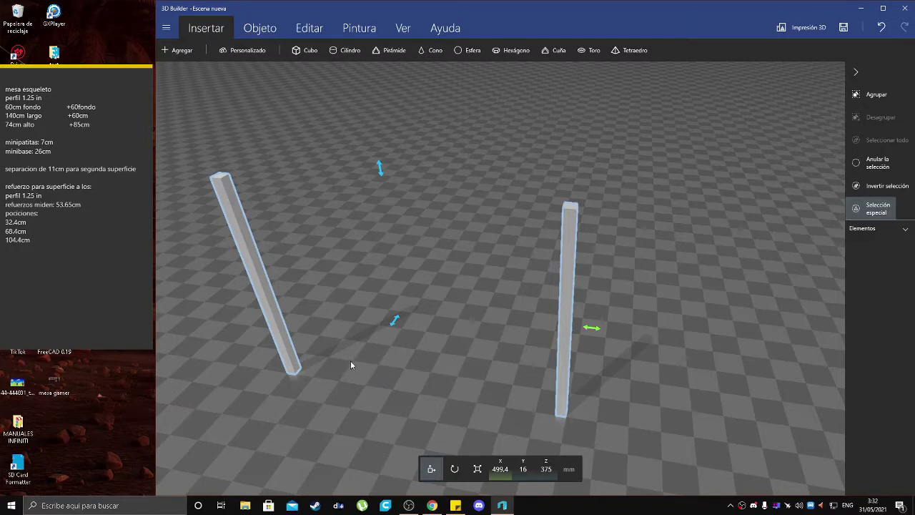
pyautogui.hotkey('ctrl', 'd')
pyautogui.moveTo(279, 293); pyautogui.dragTo(549, 347)
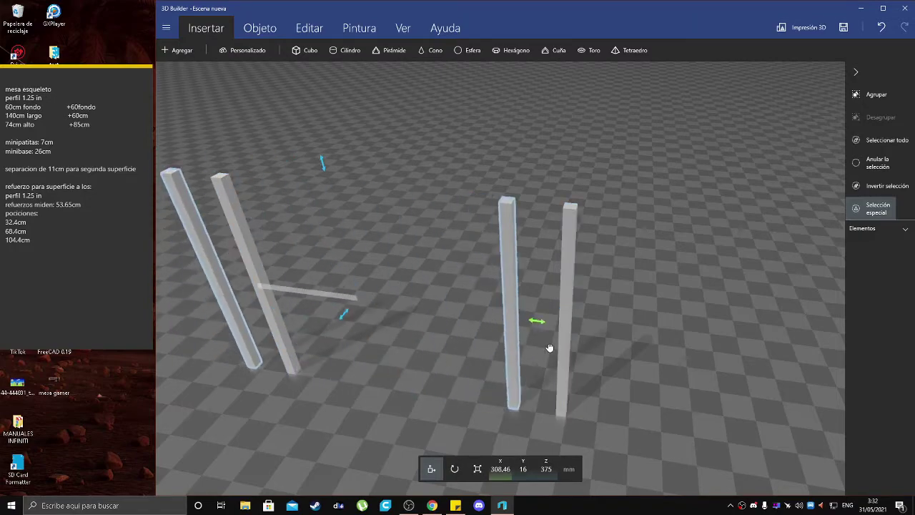
pyautogui.hotkey('ctrl', 'z')
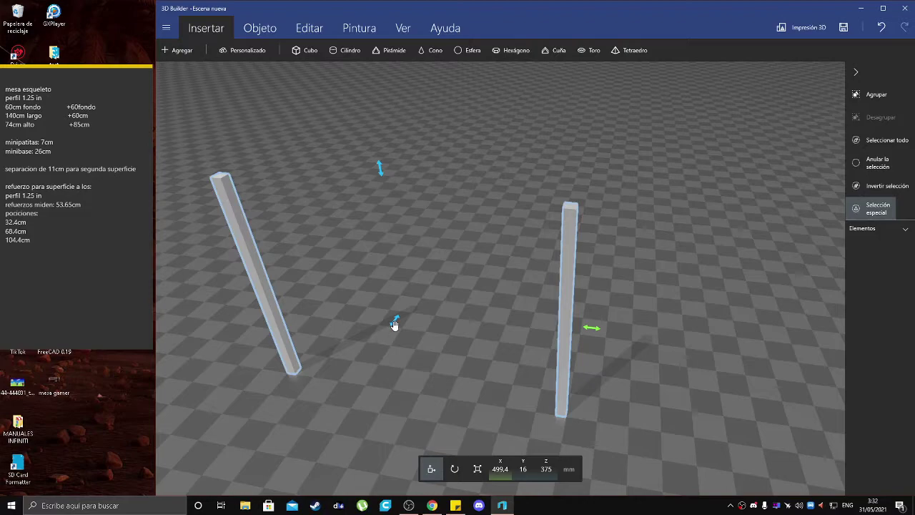
pyautogui.hotkey('ctrl', 'v')
pyautogui.moveTo(394, 325); pyautogui.dragTo(506, 208)
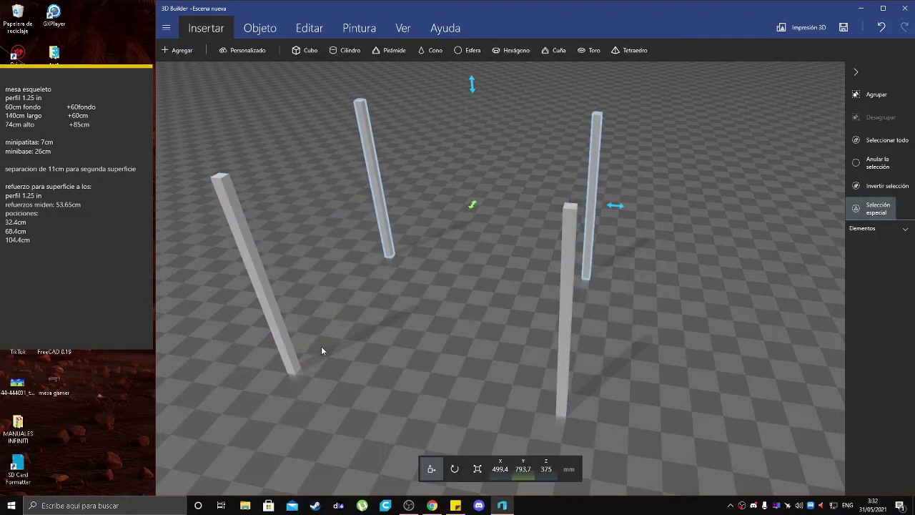